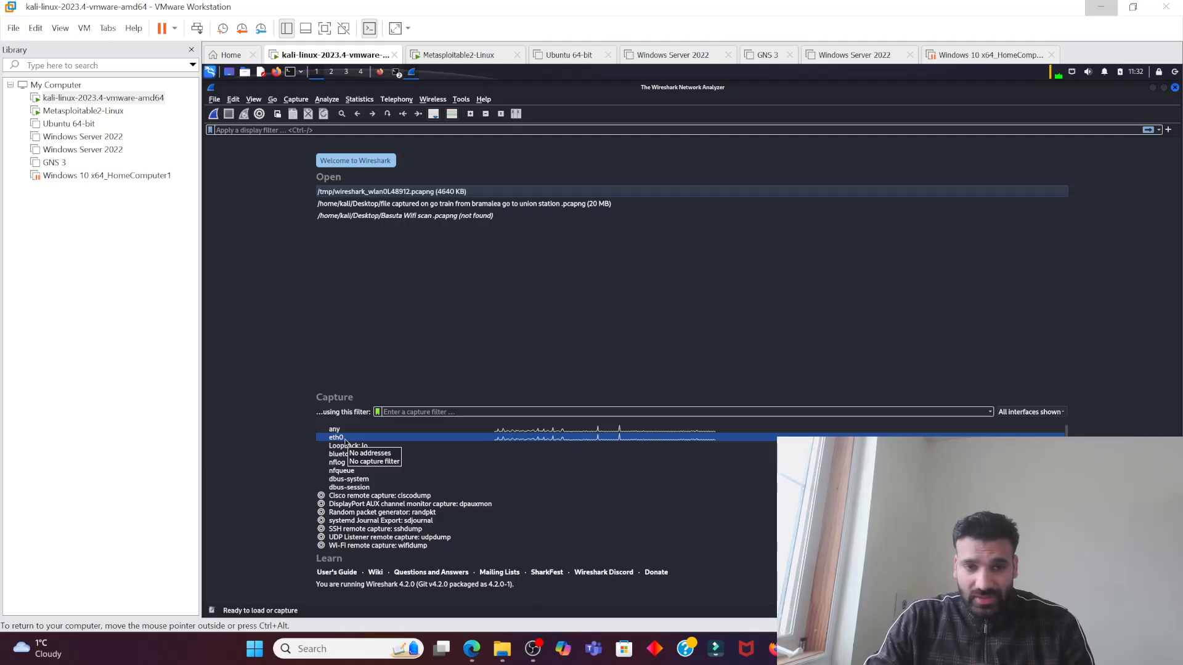
Start a live capture on the eth0 interface and run nmap 10.0.0.196 in the terminal
double_click(344, 438)
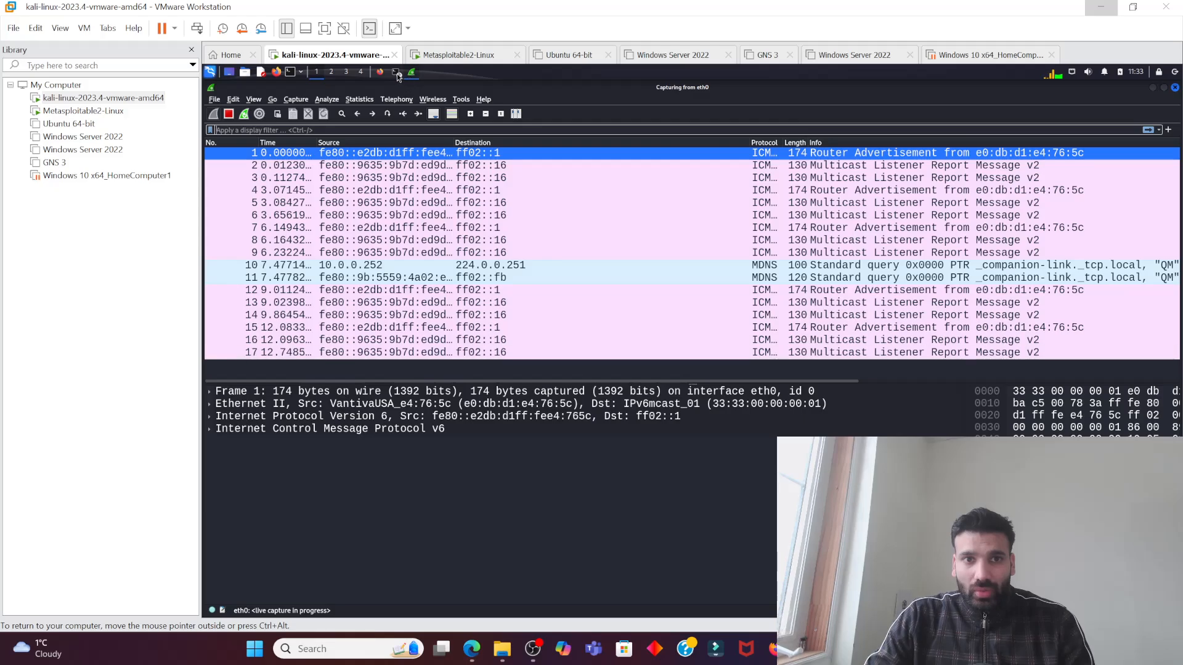
left_click(396, 72)
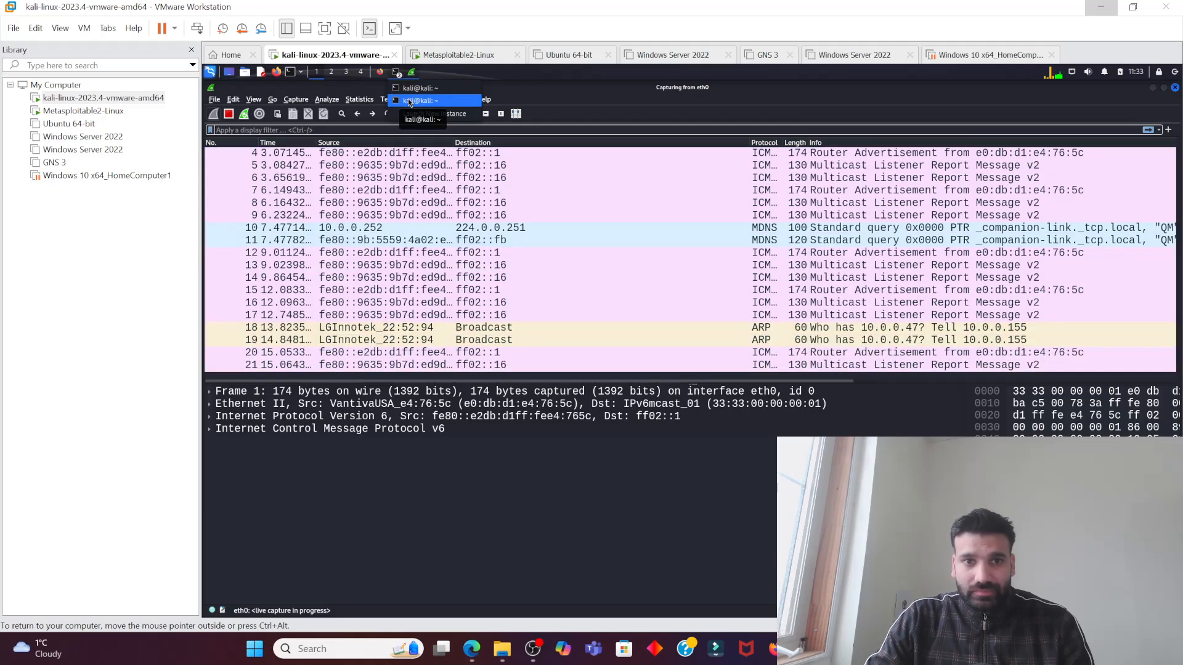
left_click(409, 102)
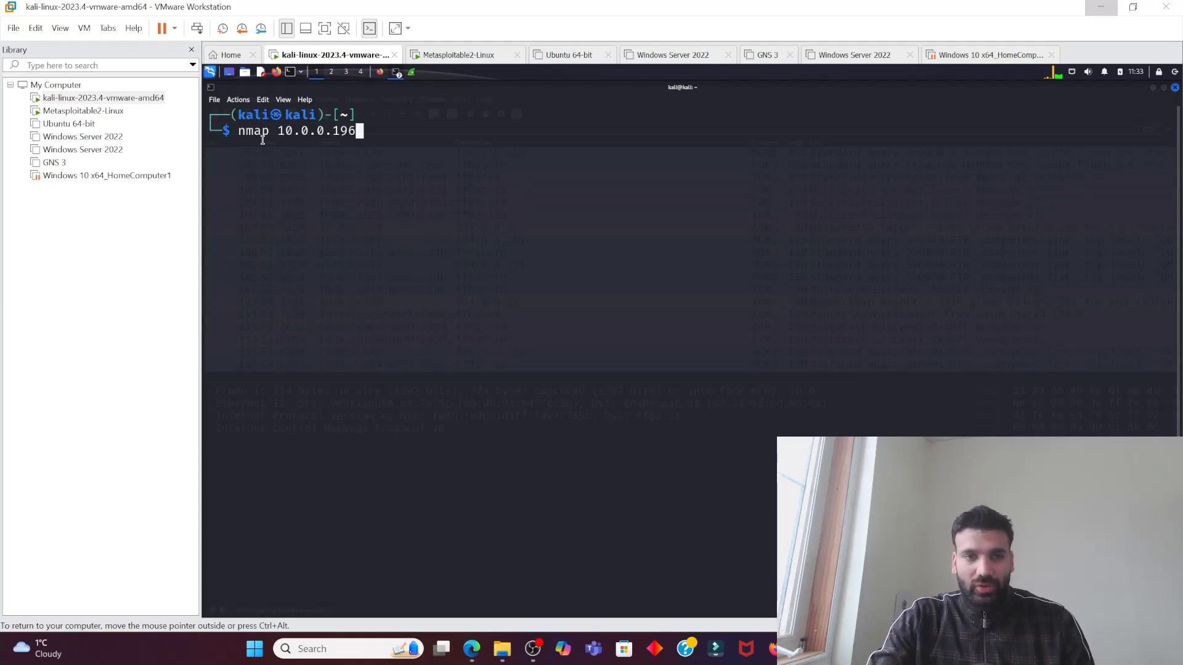
key("Return")
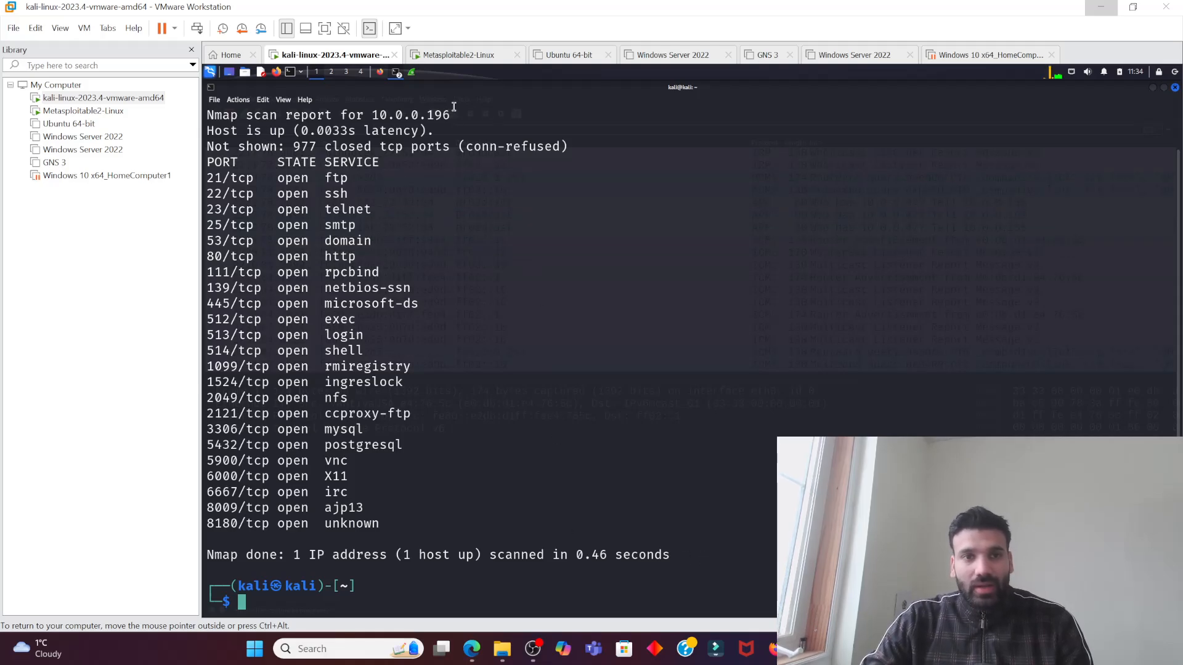
Return to Wireshark and stop the eth0 capture
left_click(411, 72)
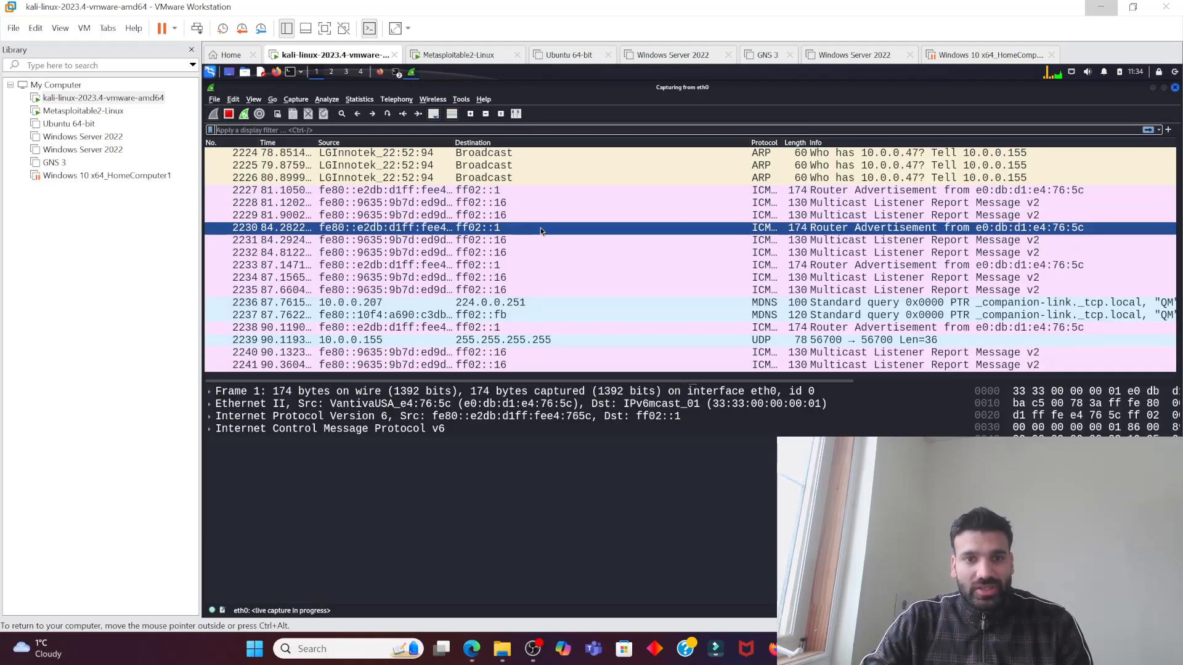
key("ctrl+e")
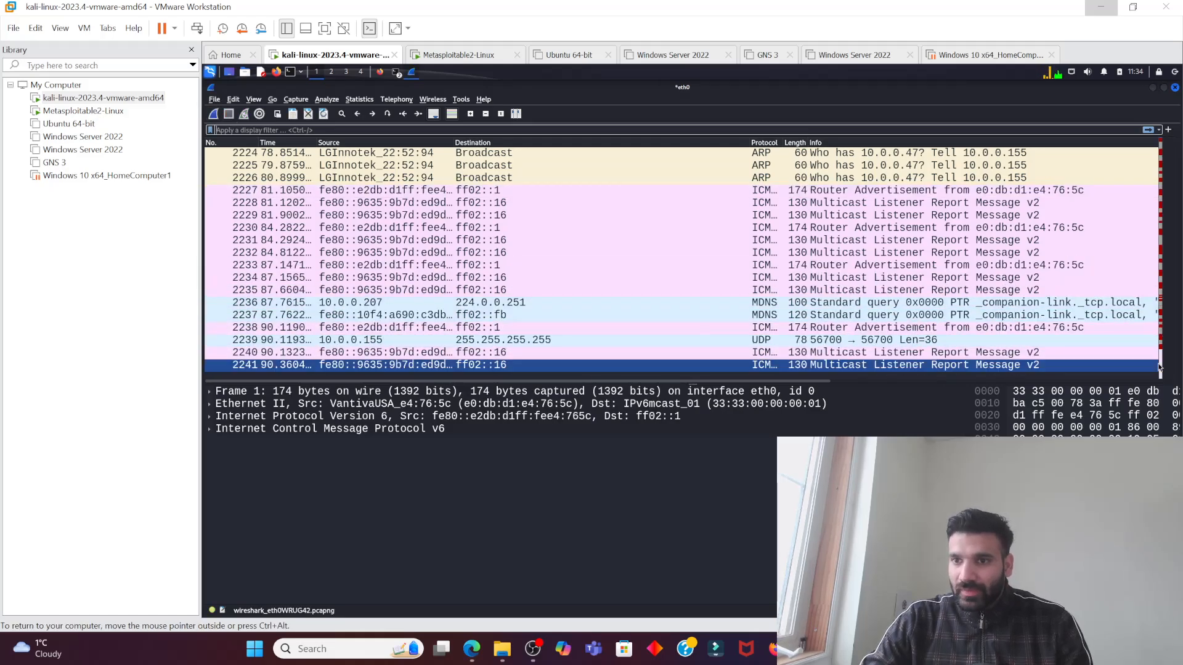
Examine the SYN and RST, ACK packets exchanged between 10.0.0.205 and 10.0.0.196 during the port scan
mouse_move(1159, 357)
left_mouse_down()
mouse_move(1160, 251)
mouse_move(1164, 338)
left_mouse_up()
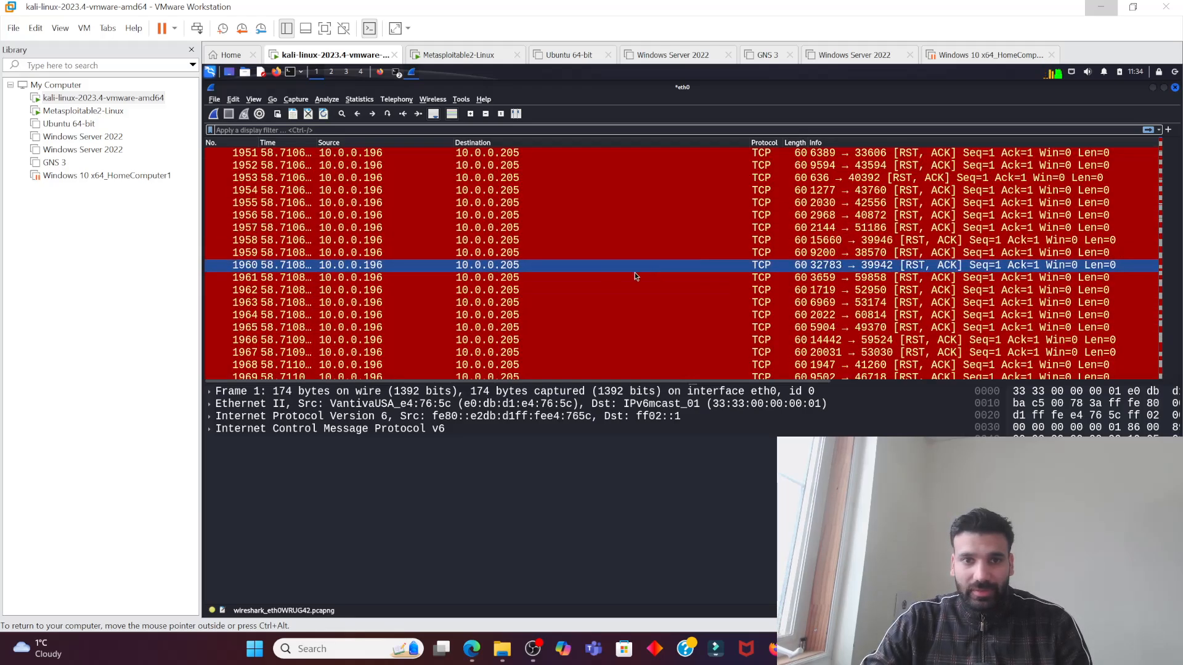
scroll(591, 248, "up", 9)
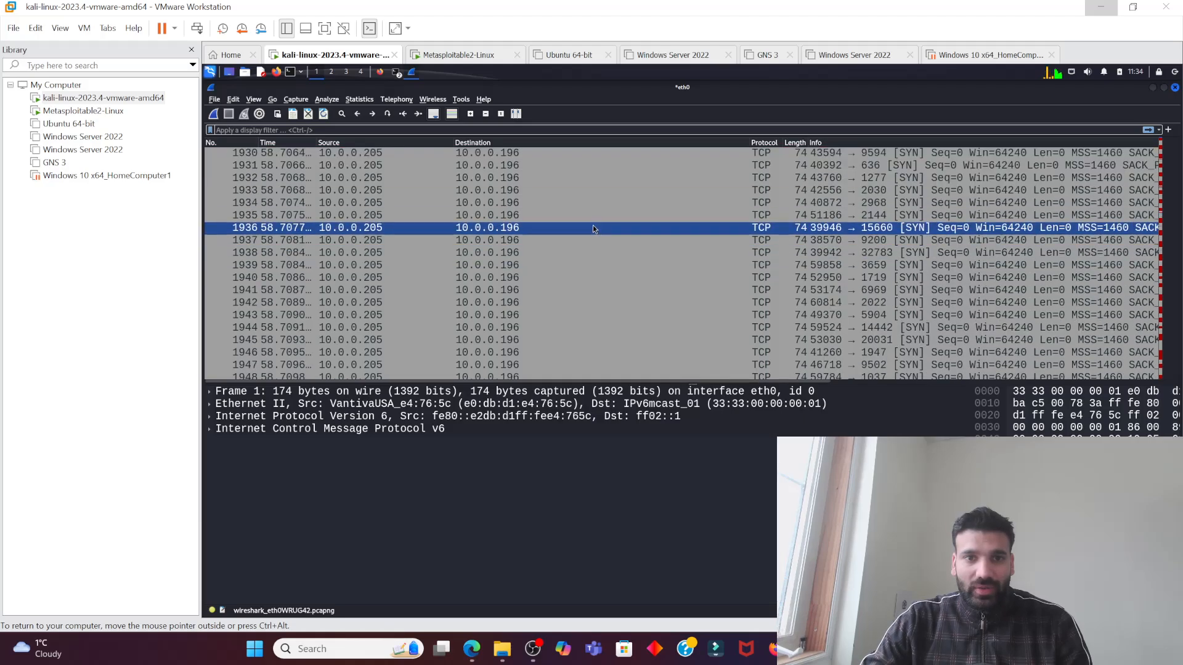
scroll(591, 234, "up", 3)
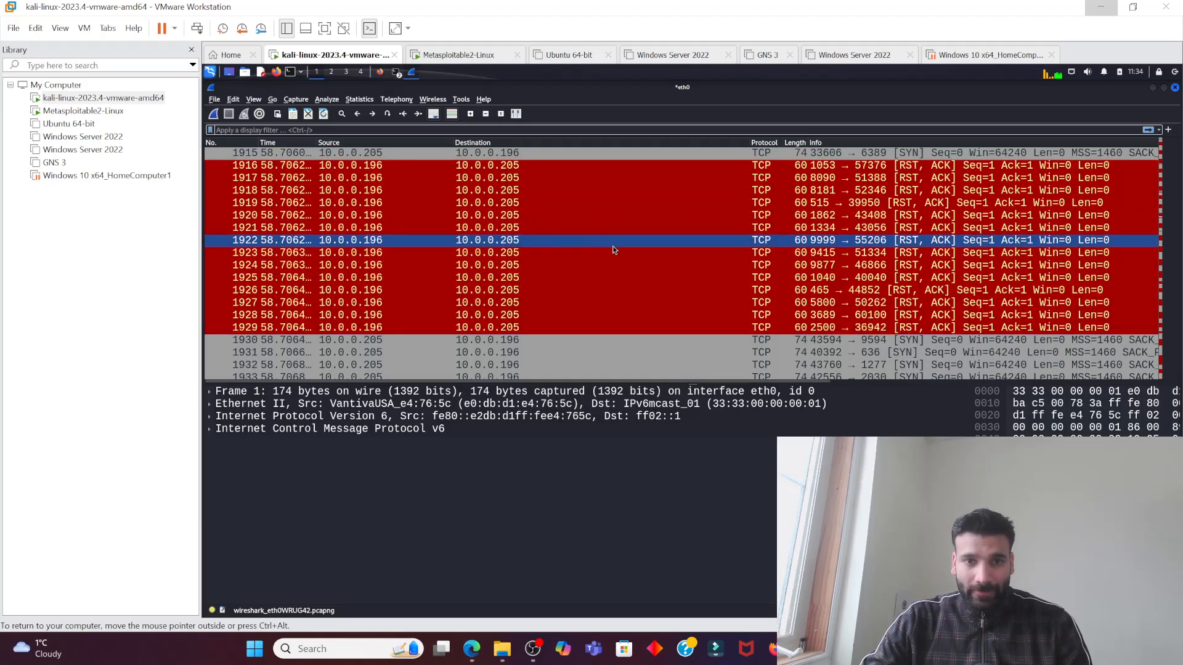
scroll(612, 222, "up", 7)
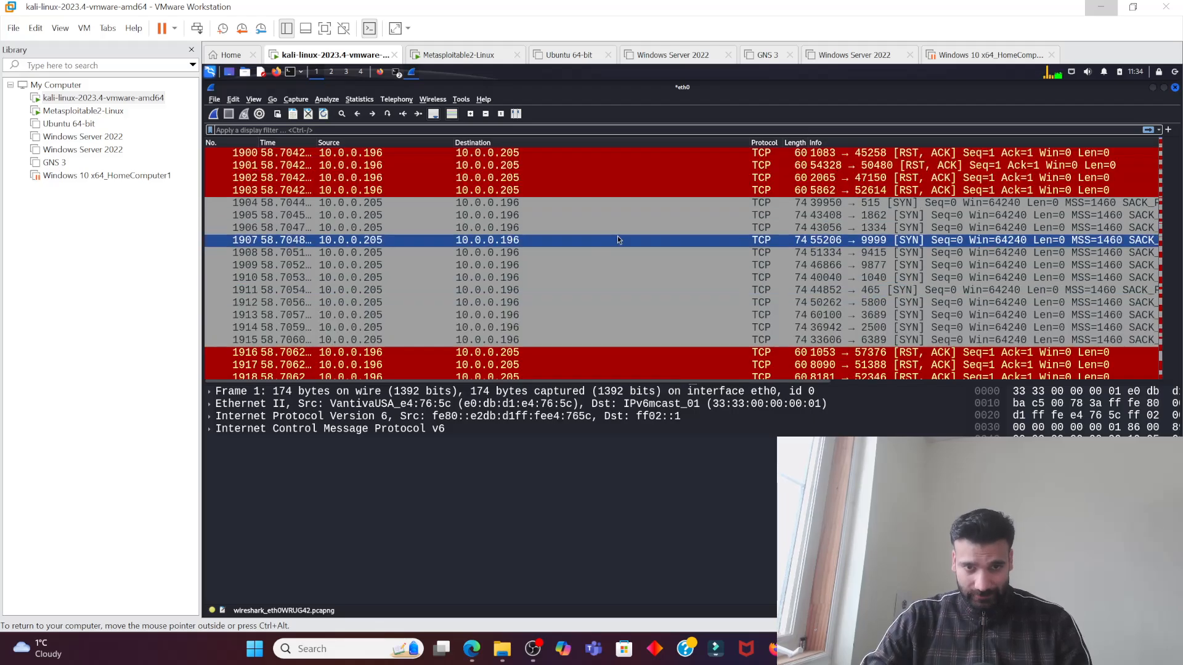
scroll(611, 241, "up", 7)
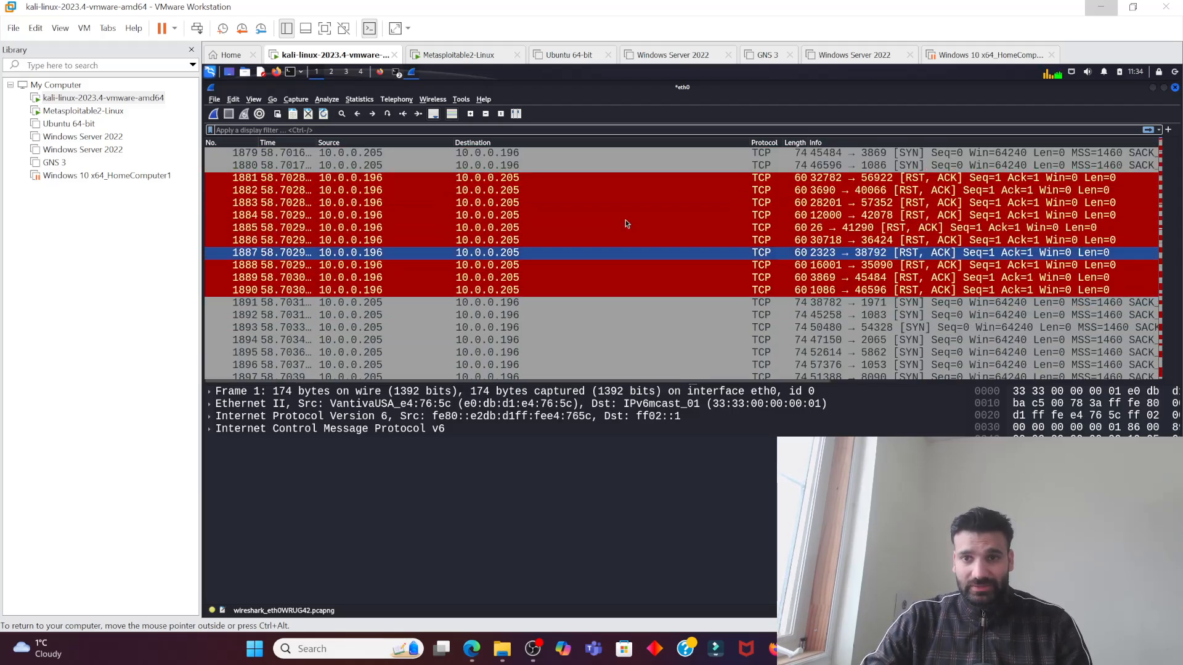
scroll(630, 220, "up", 10)
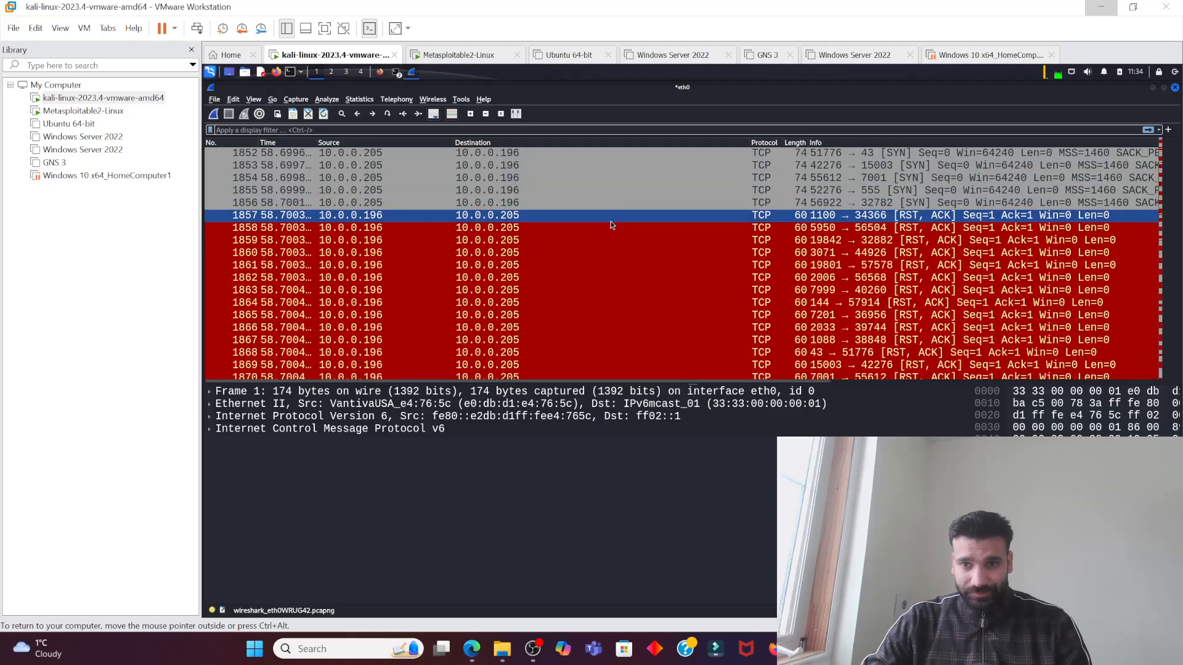
scroll(600, 232, "up", 2)
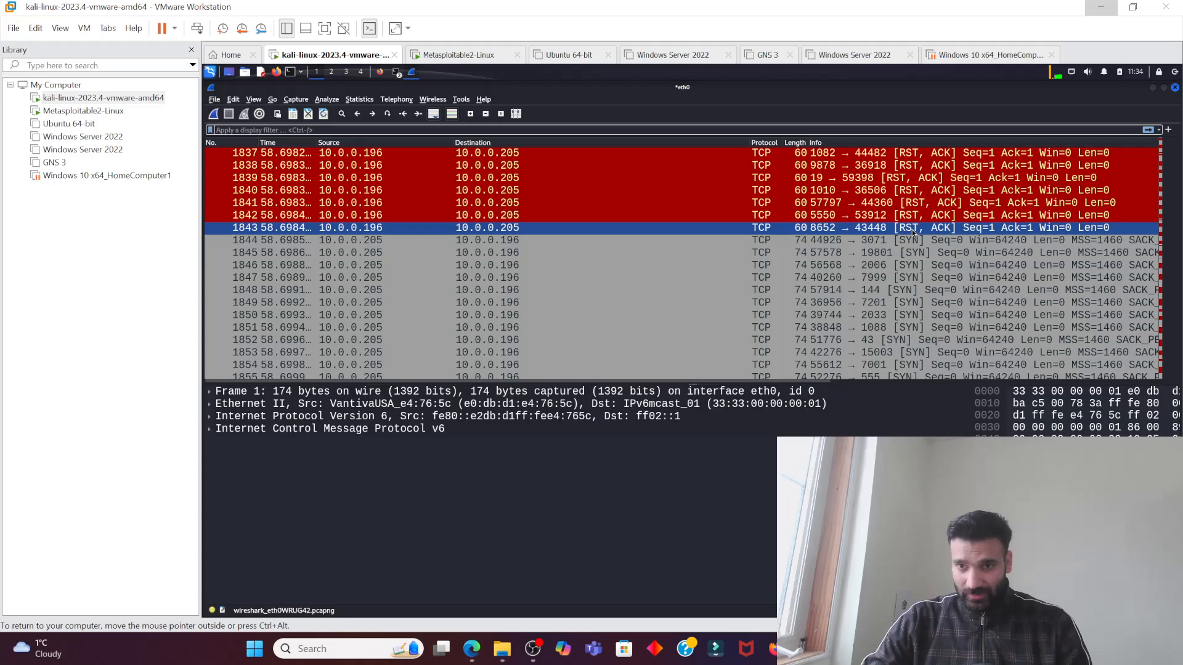
left_click(961, 241)
left_click(1011, 252)
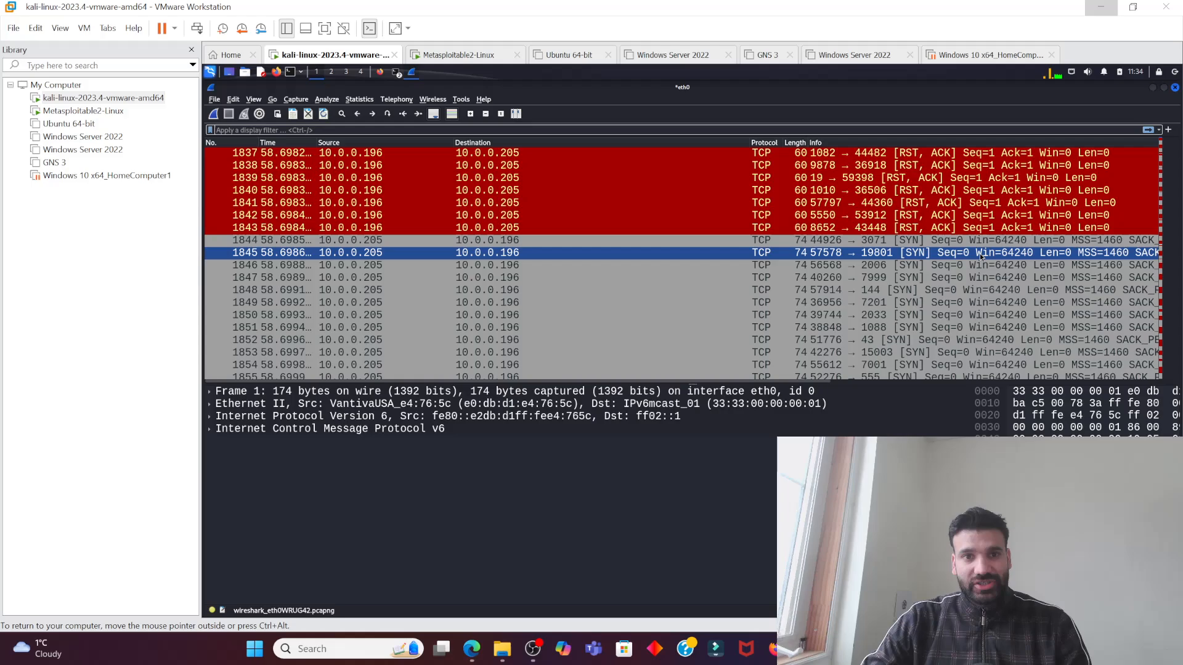
left_click(567, 202)
scroll(522, 205, "up", 14)
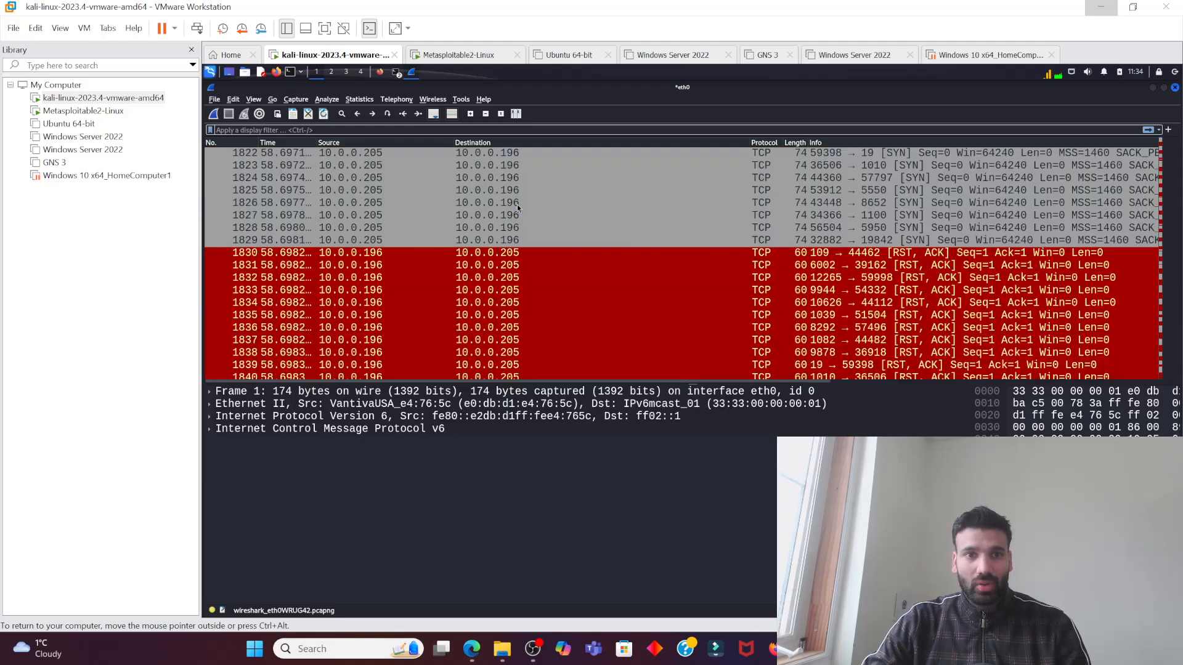
left_click(517, 203)
scroll(514, 202, "up", 2)
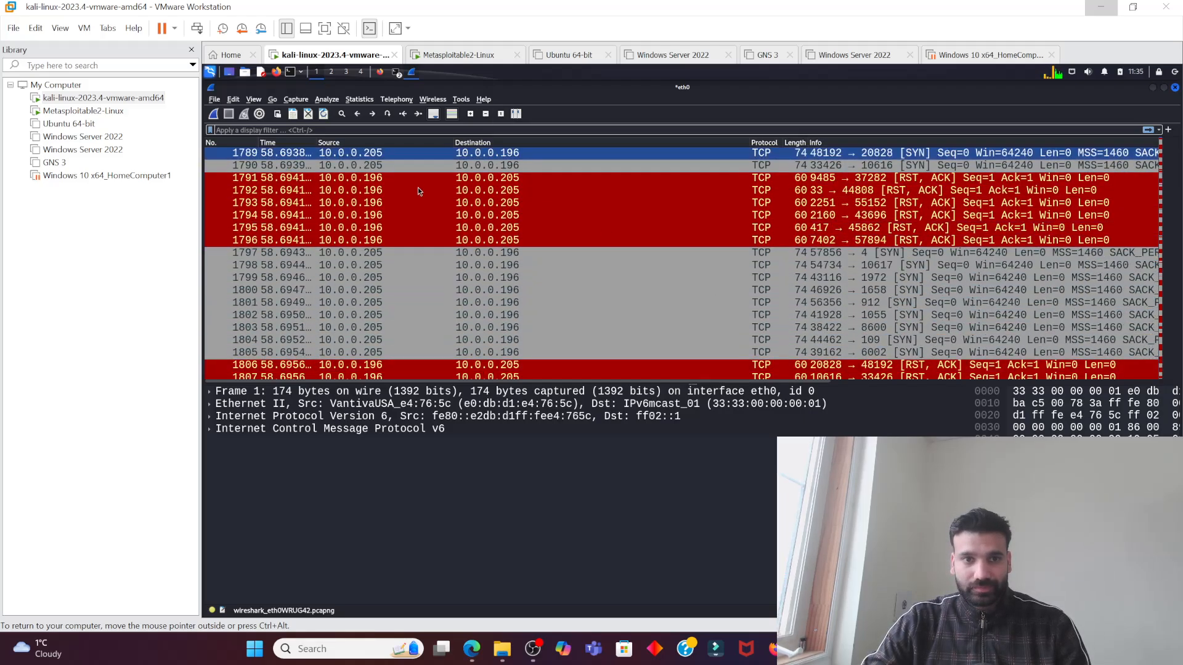
scroll(763, 300, "up", 5)
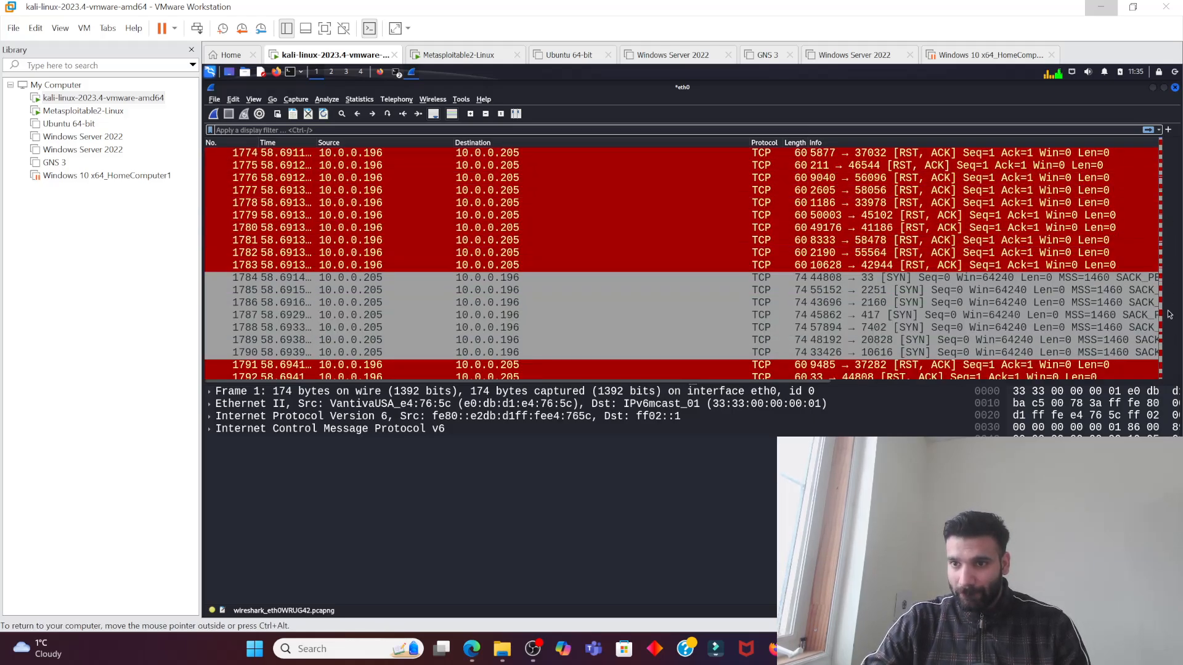
scroll(1152, 194, "up", 1)
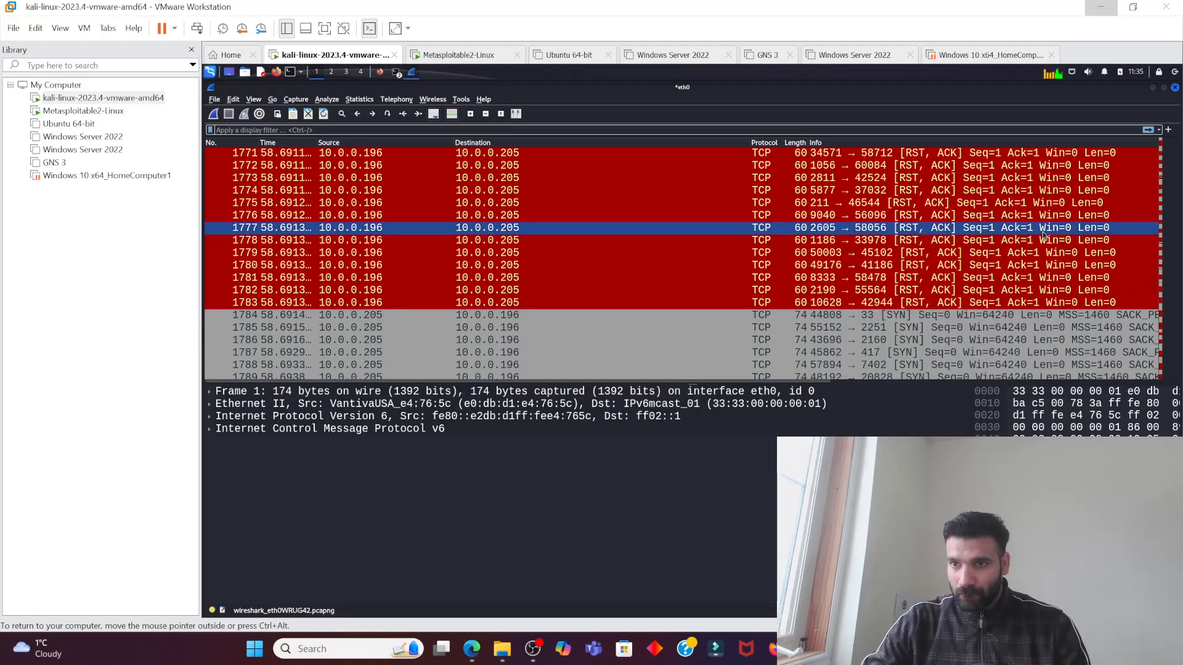
left_click(1157, 178)
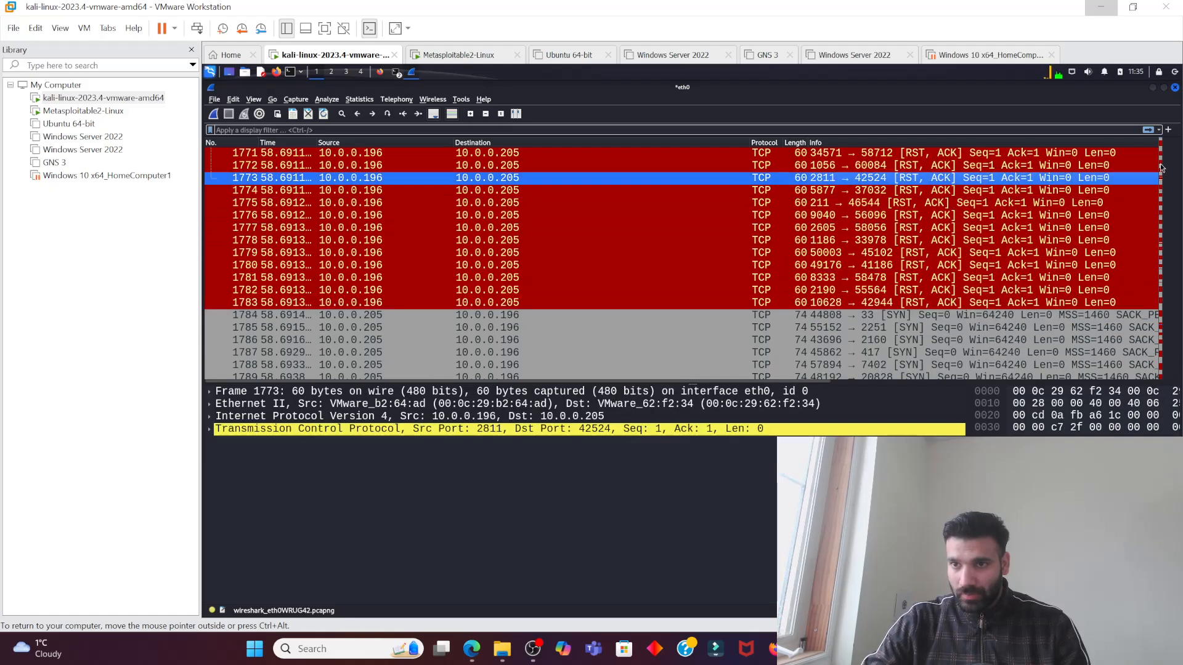
left_click(1161, 168)
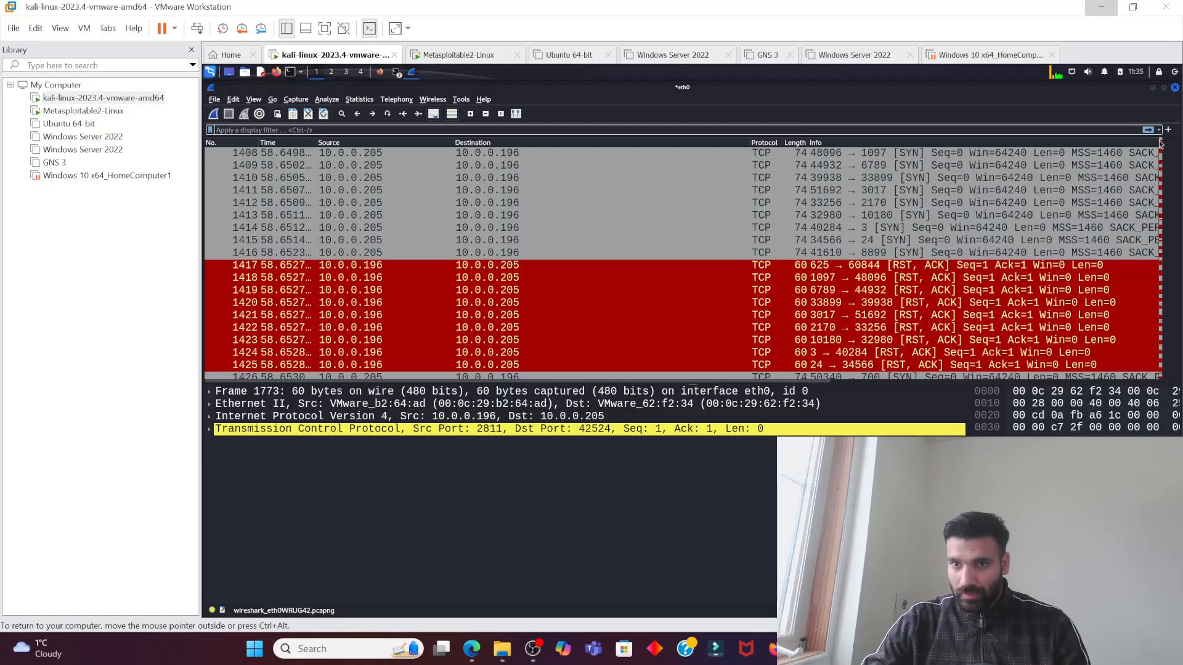
left_click(1161, 144)
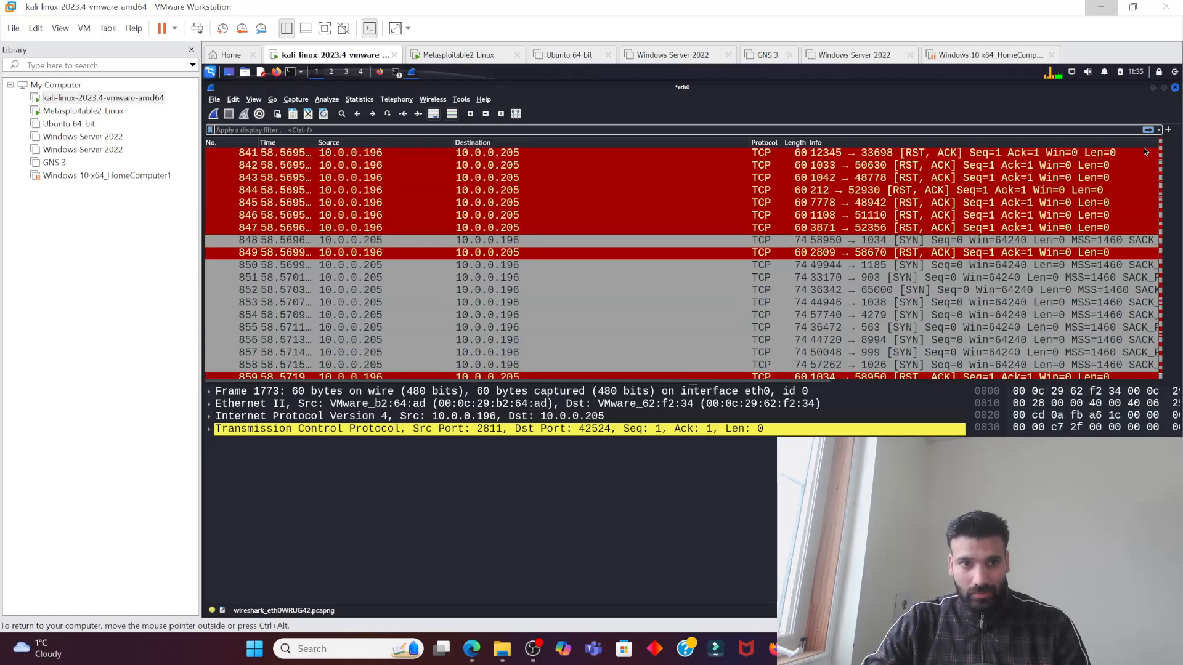
Sort the packet list by packet number in descending order and inspect the scan packets between the two hosts
left_click(236, 144)
left_click(237, 144)
left_click(236, 144)
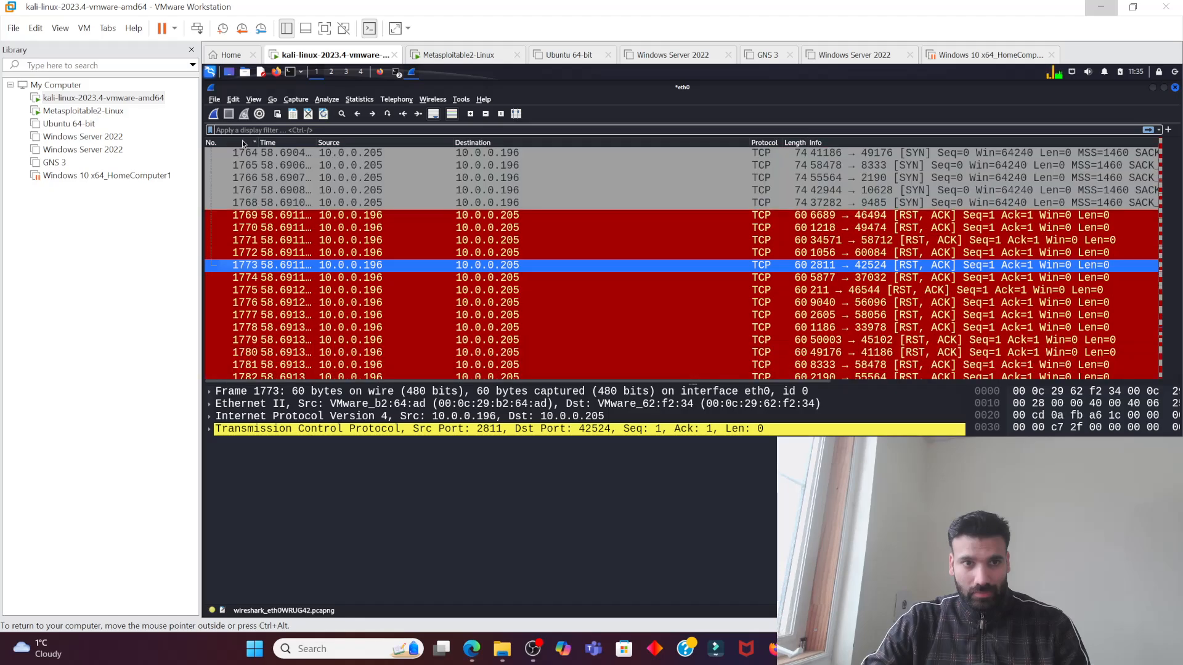
left_click(257, 142)
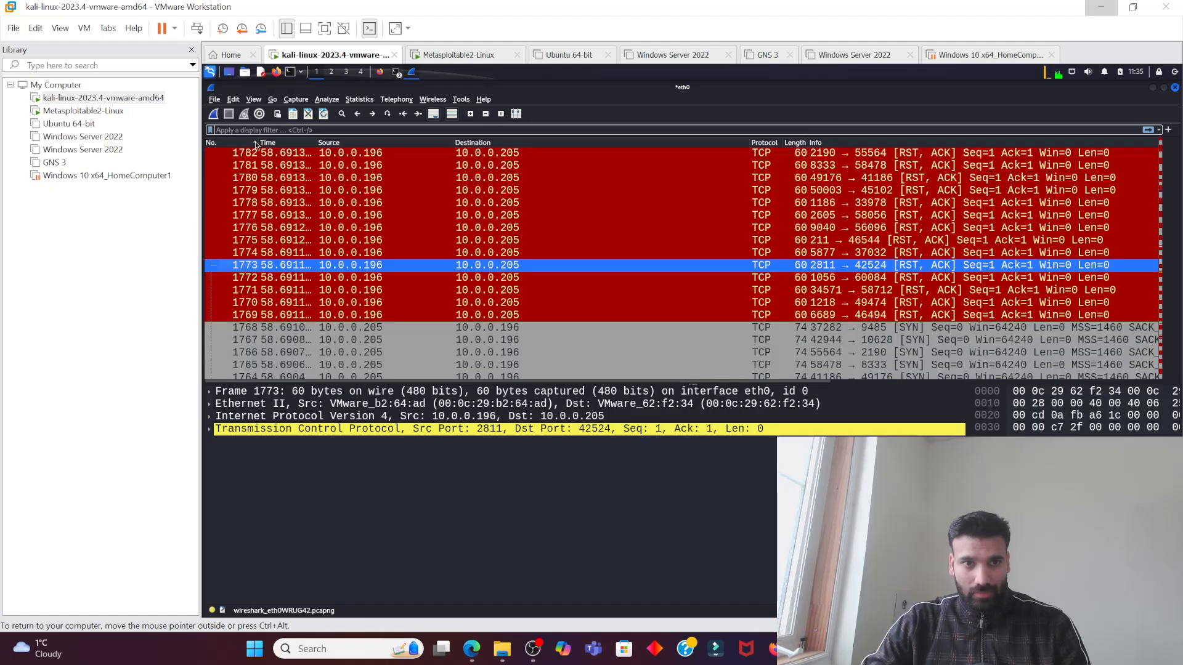
left_click(221, 143)
left_click(220, 143)
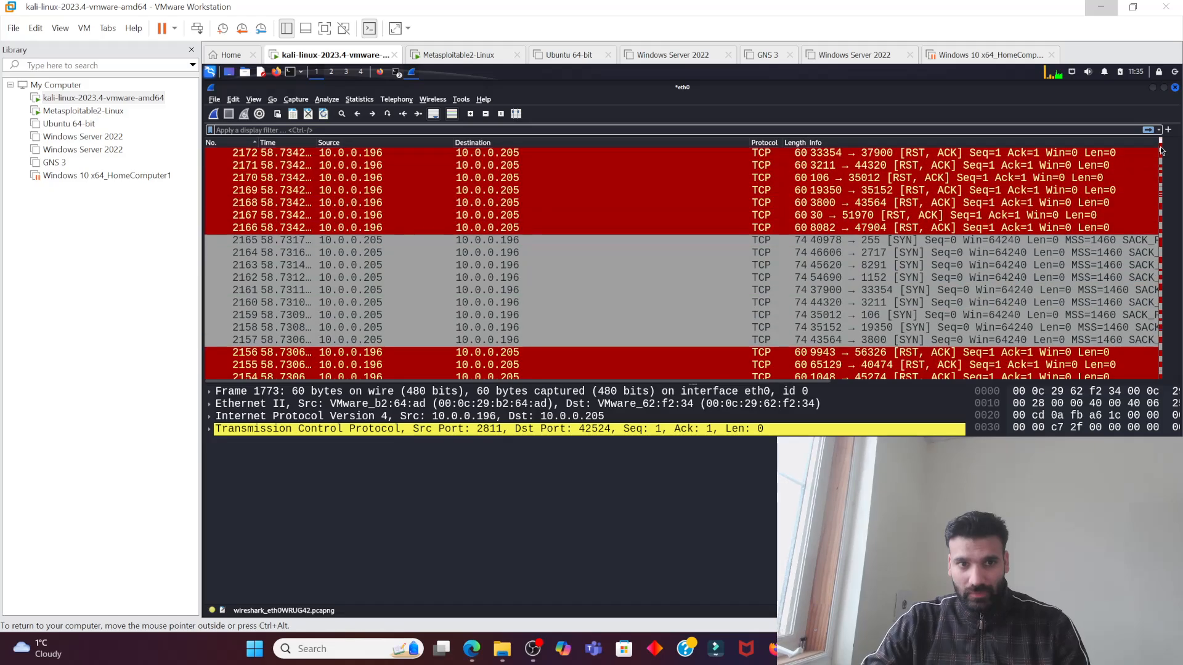
scroll(1161, 161, "down", 10)
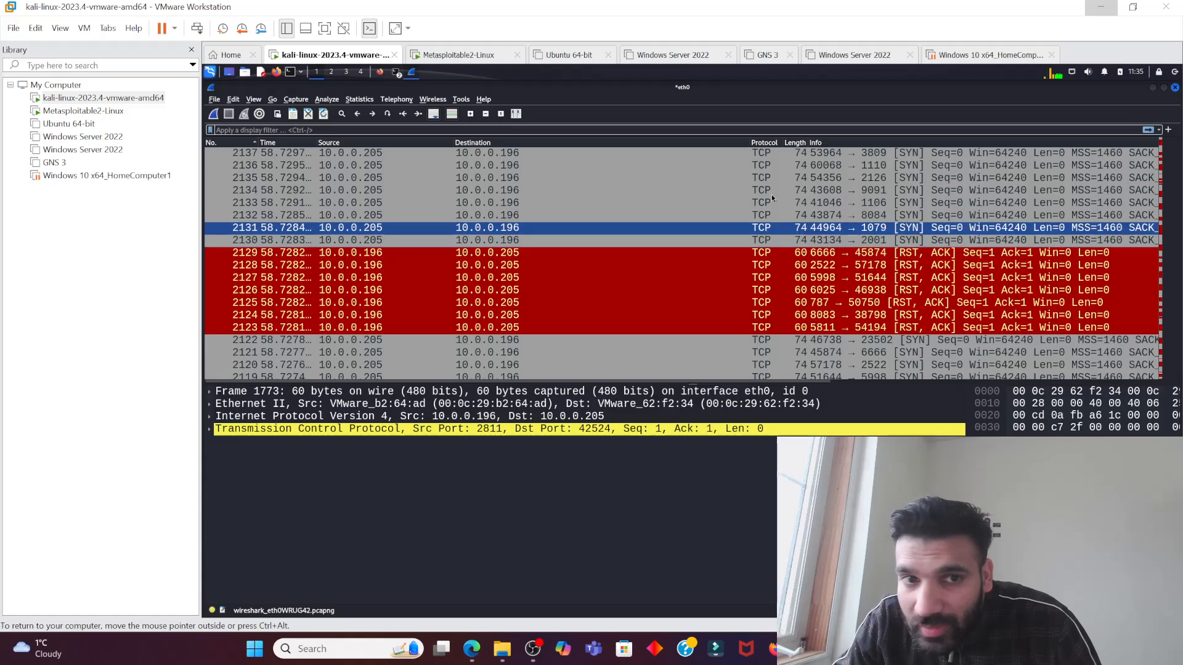
scroll(772, 198, "up", 1)
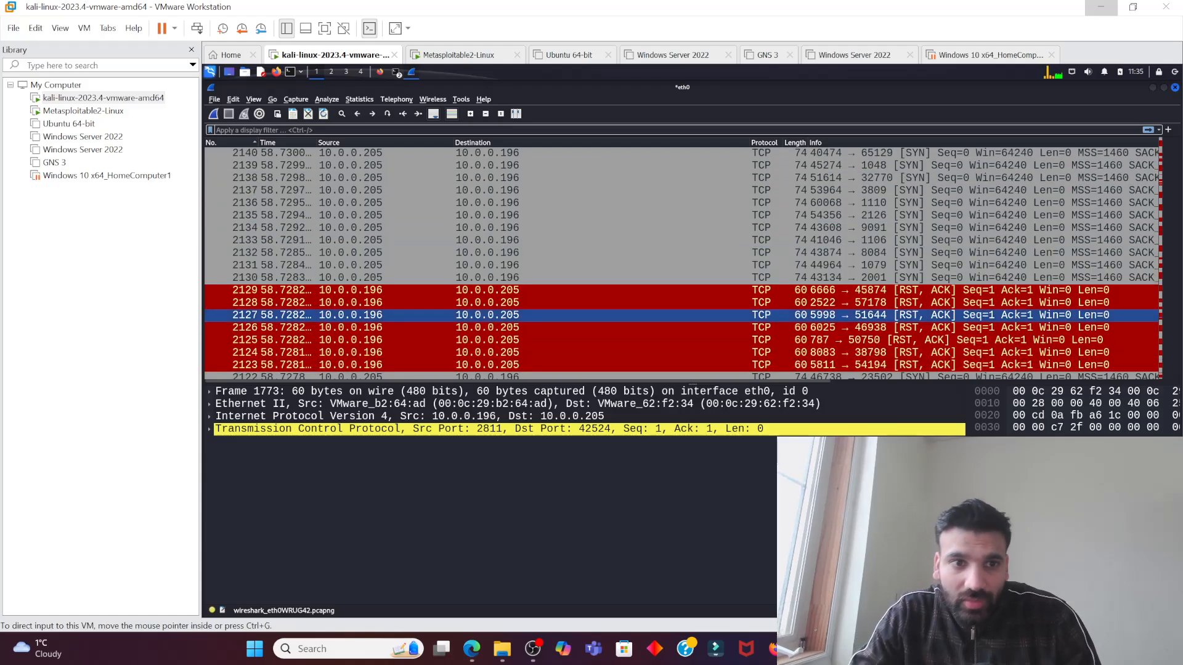
left_click(521, 315)
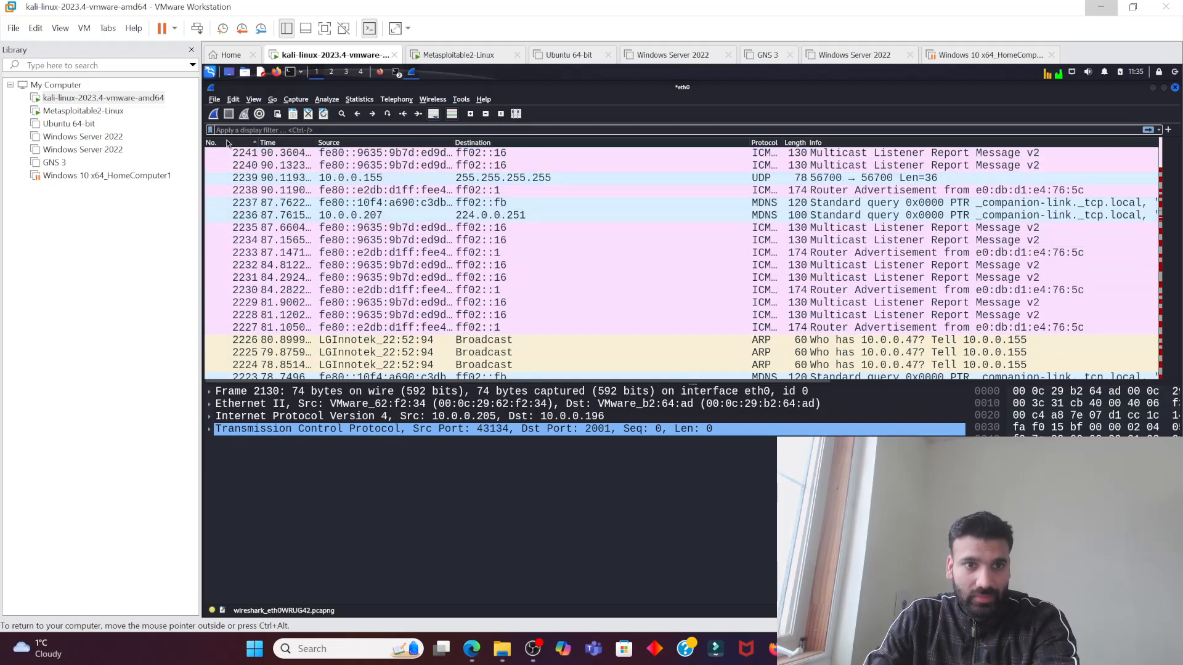
Sort the packet list by packet number in ascending order and look back through the SYN and RST, ACK scan packets
left_click(228, 142)
scroll(341, 238, "up", 9)
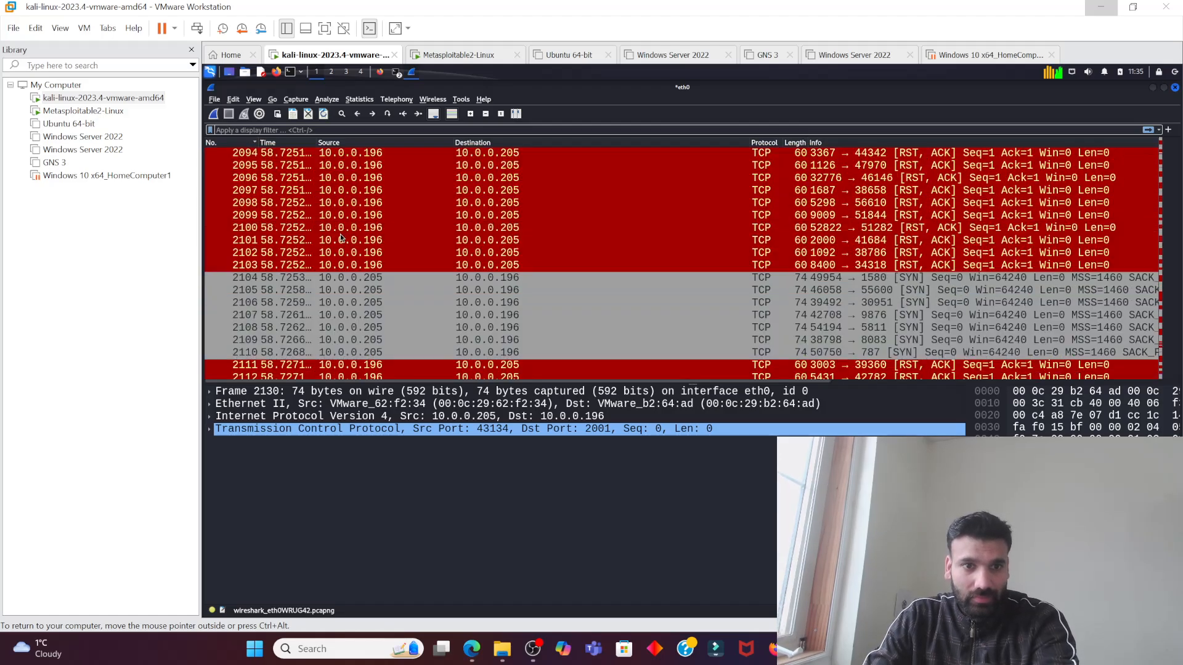
scroll(341, 239, "up", 20)
left_click(342, 228)
scroll(342, 227, "up", 4)
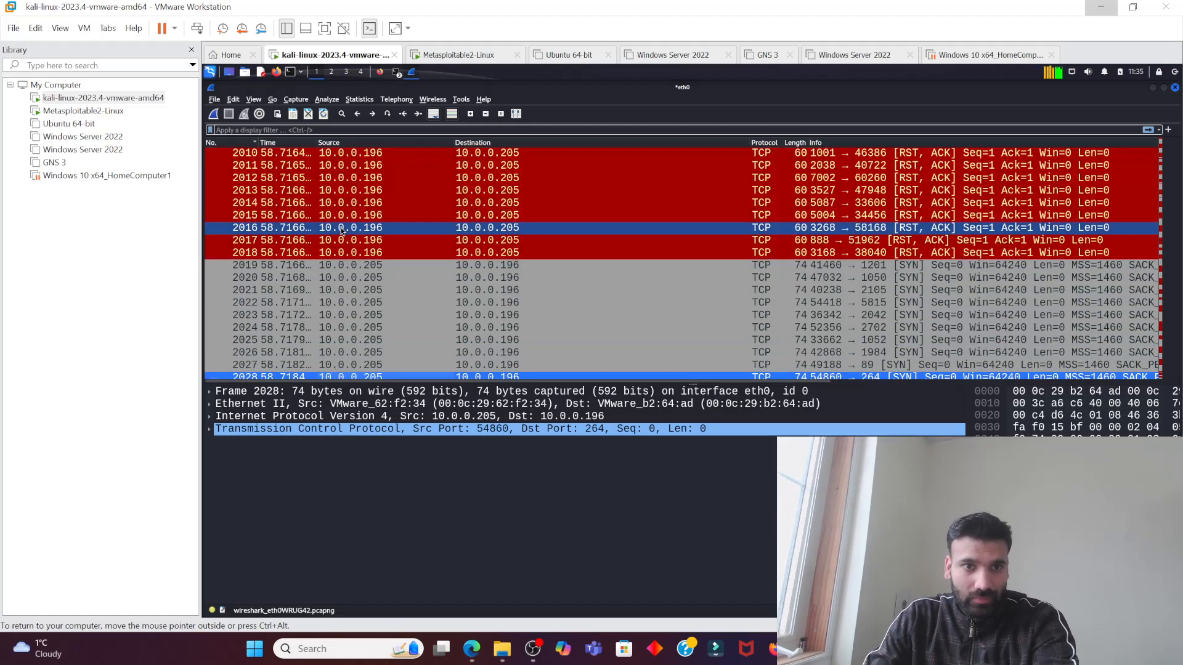
scroll(340, 229, "up", 20)
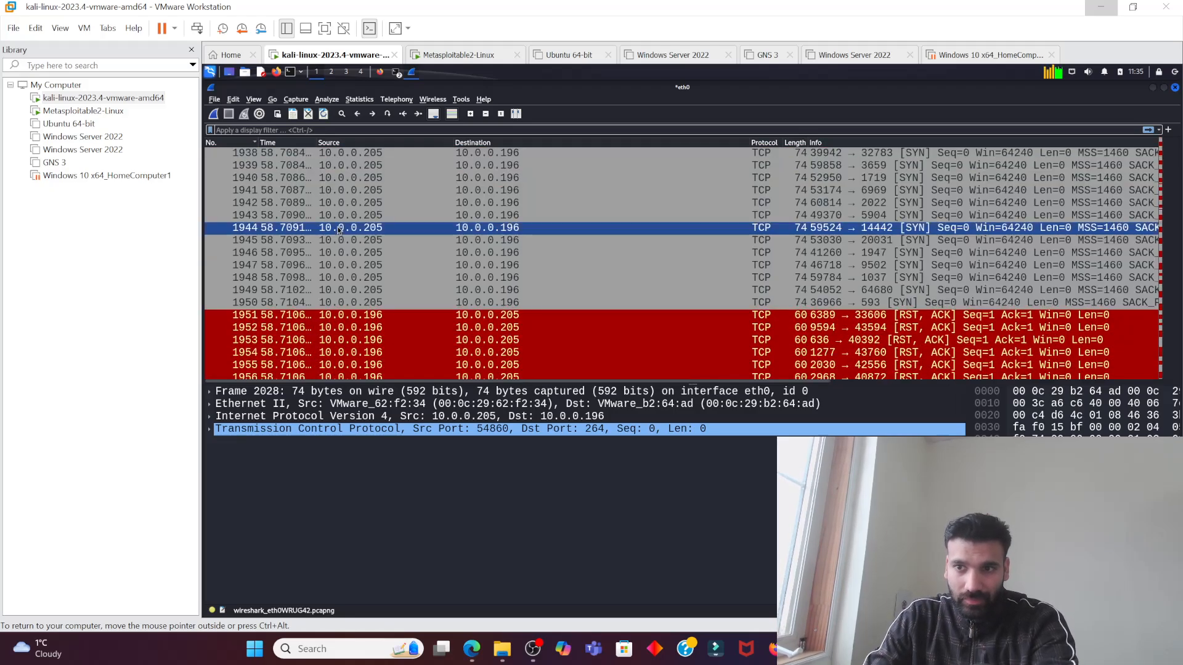
scroll(340, 228, "up", 20)
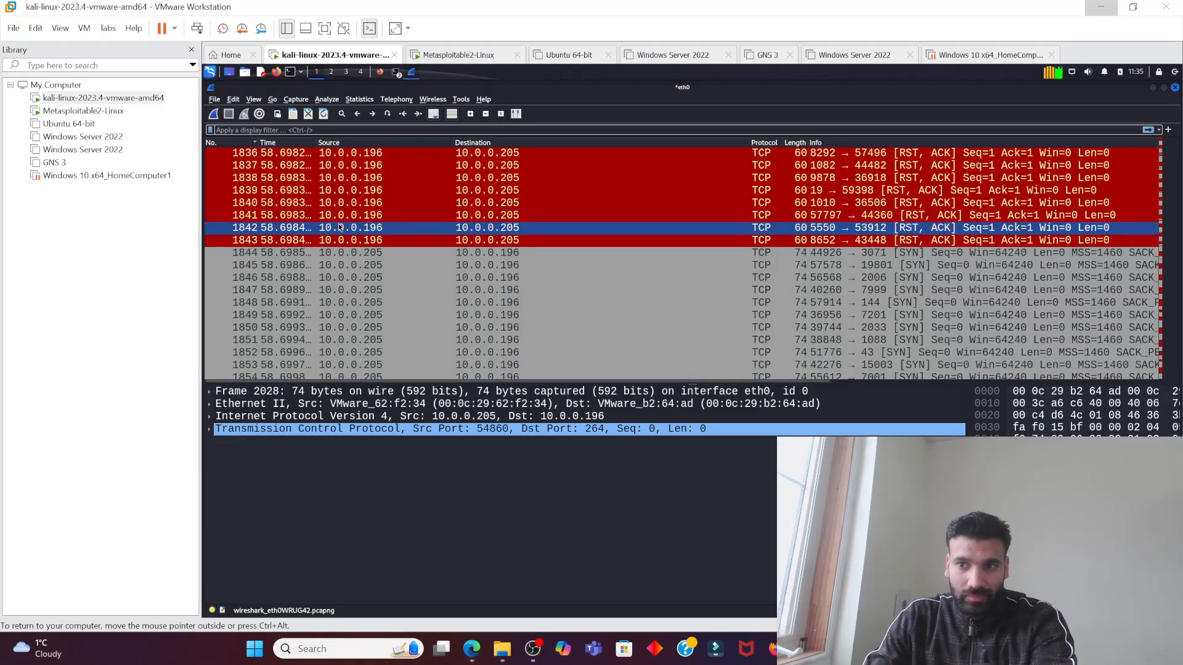
scroll(339, 226, "up", 20)
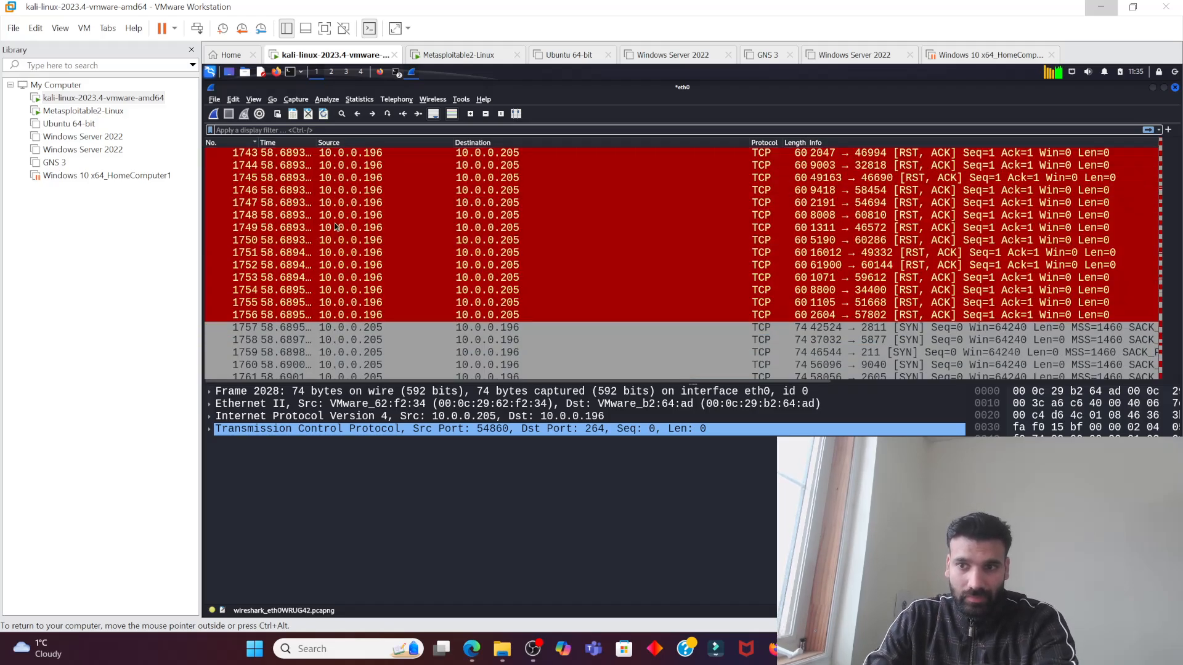
scroll(335, 227, "up", 20)
left_click(335, 226)
scroll(333, 228, "up", 1)
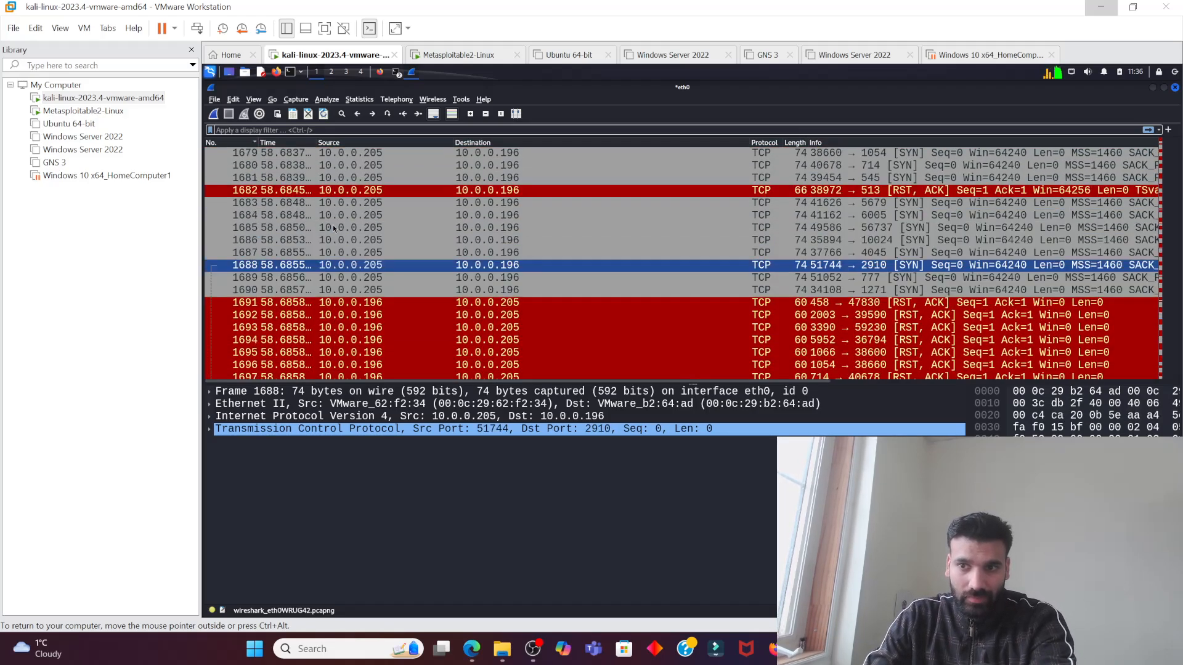
scroll(333, 228, "up", 20)
left_click(335, 227)
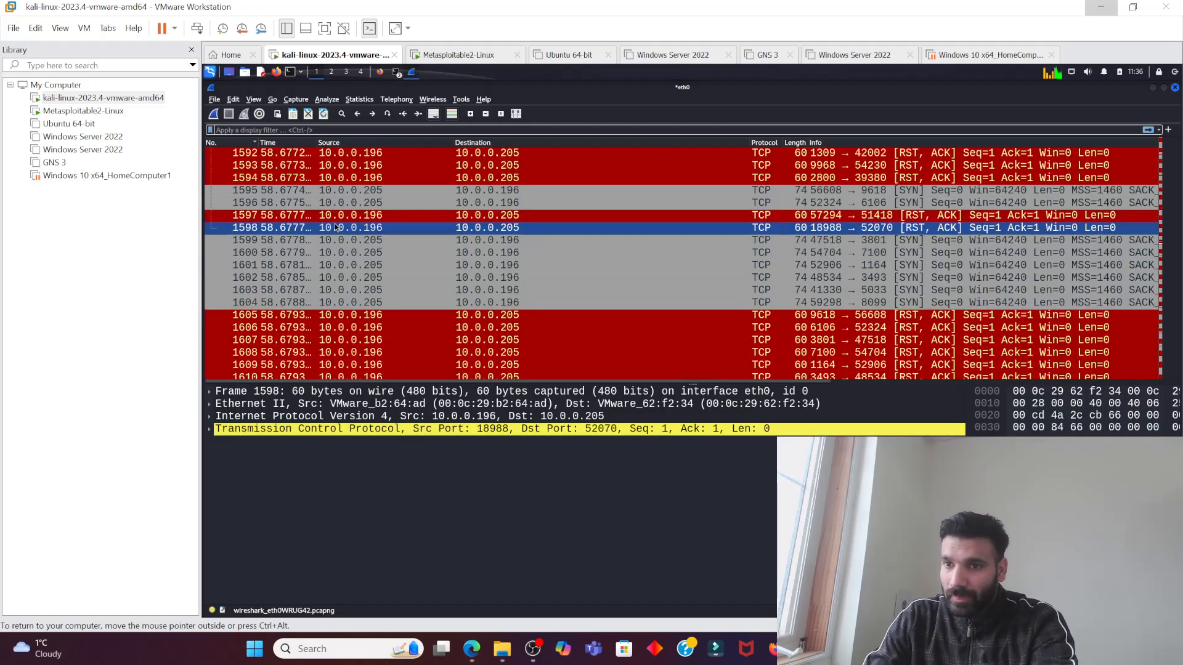
scroll(336, 227, "up", 20)
left_click(336, 228)
scroll(338, 226, "up", 8)
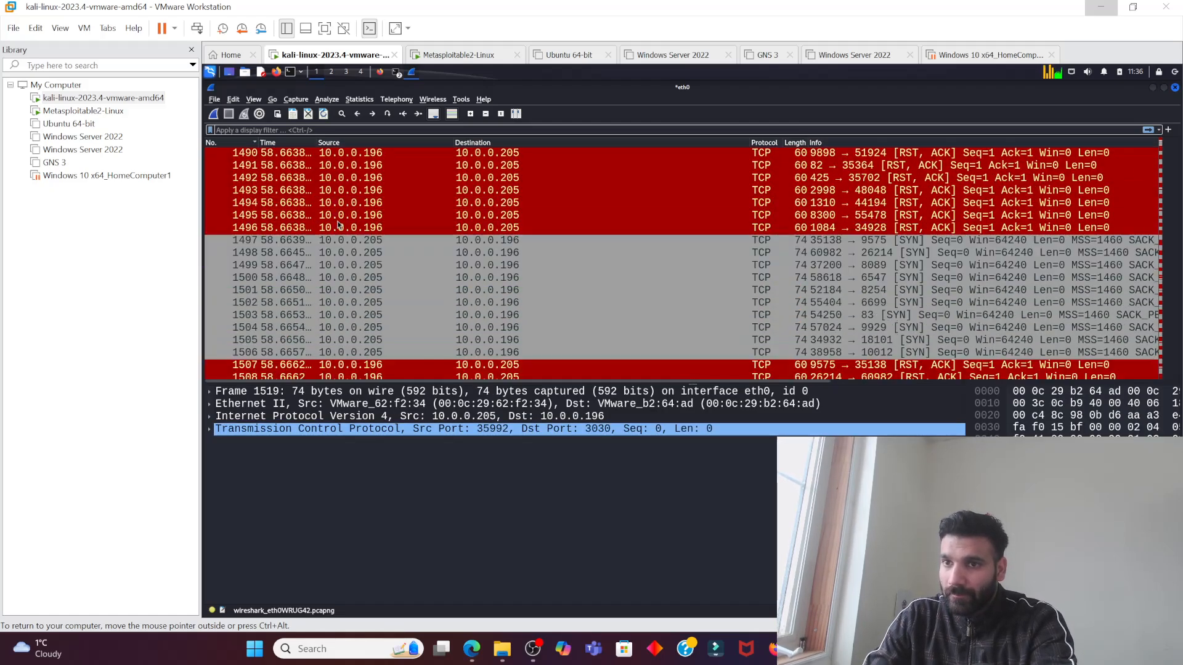
scroll(338, 225, "up", 20)
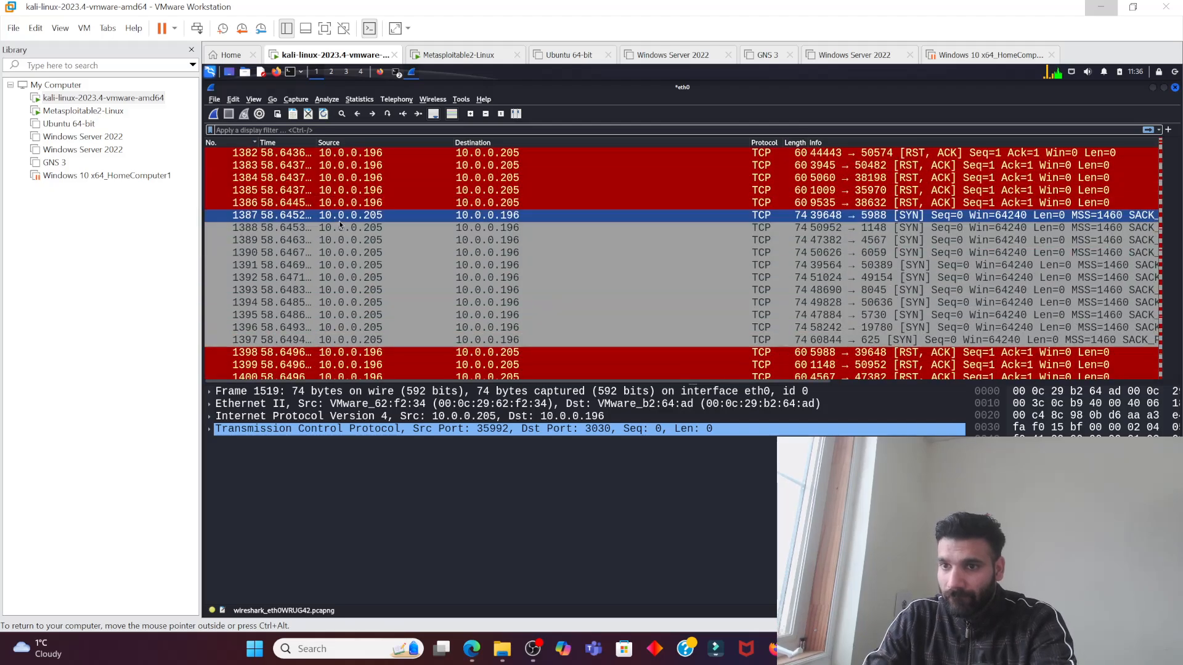
scroll(341, 220, "up", 20)
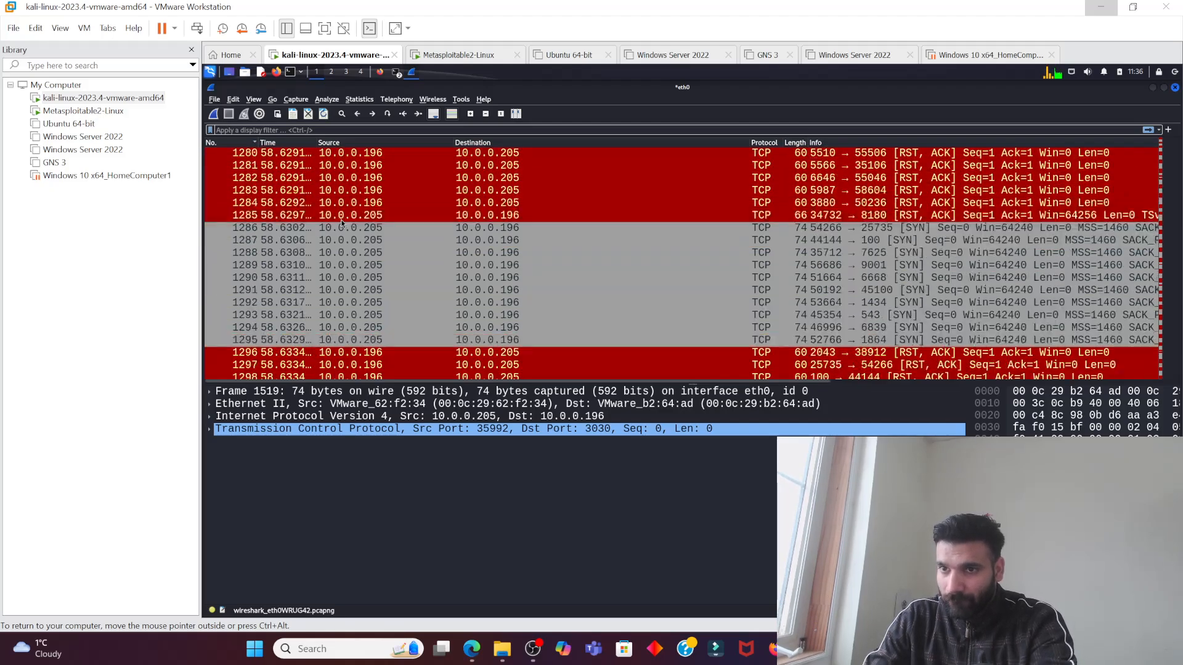
scroll(341, 220, "up", 20)
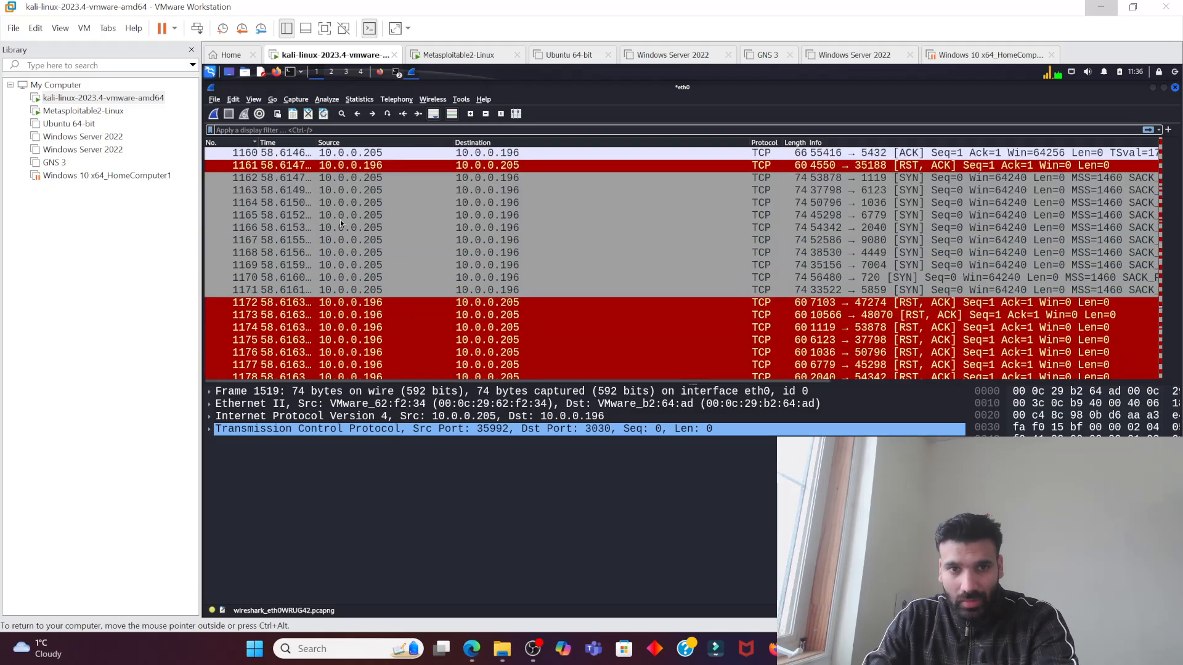
scroll(340, 220, "up", 20)
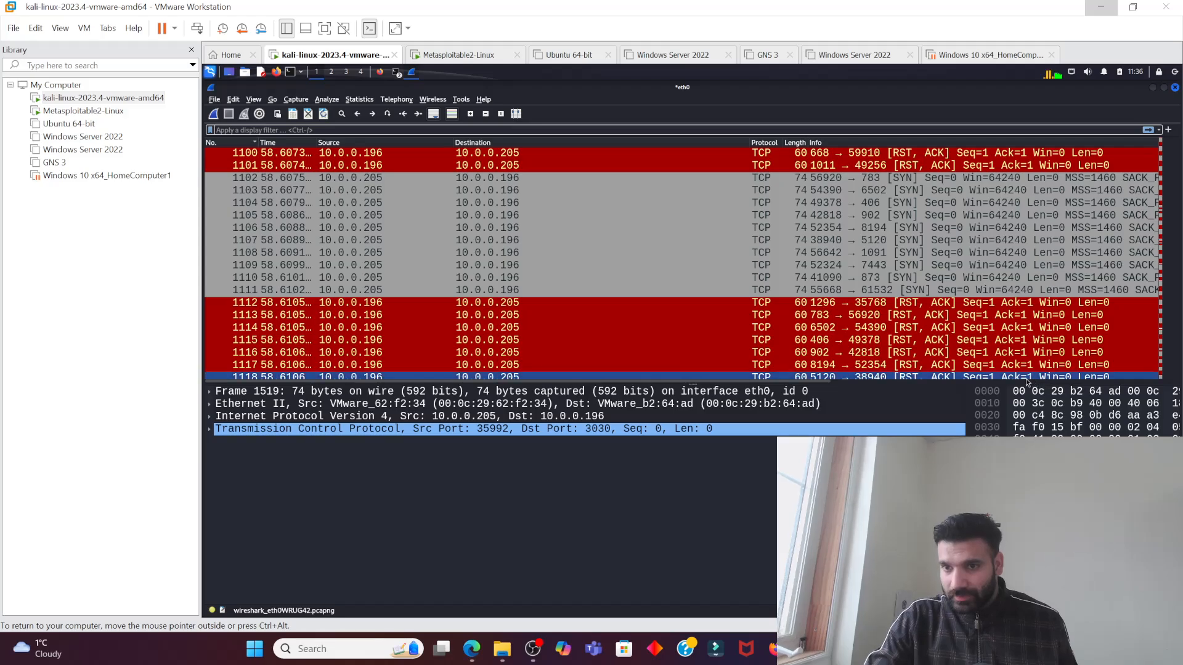
Enlarge the packet list pane and go to the first packets of the capture
left_click_drag(1040, 386, 1040, 457)
left_click_drag(1069, 419, 1069, 417)
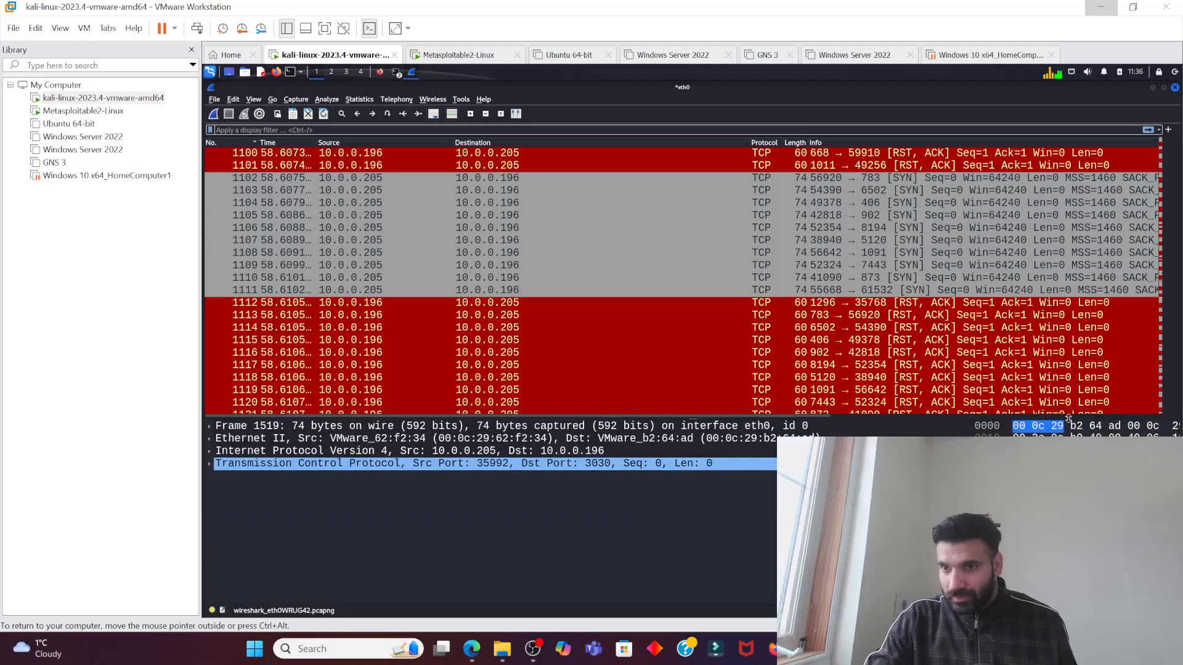
left_click(1162, 144)
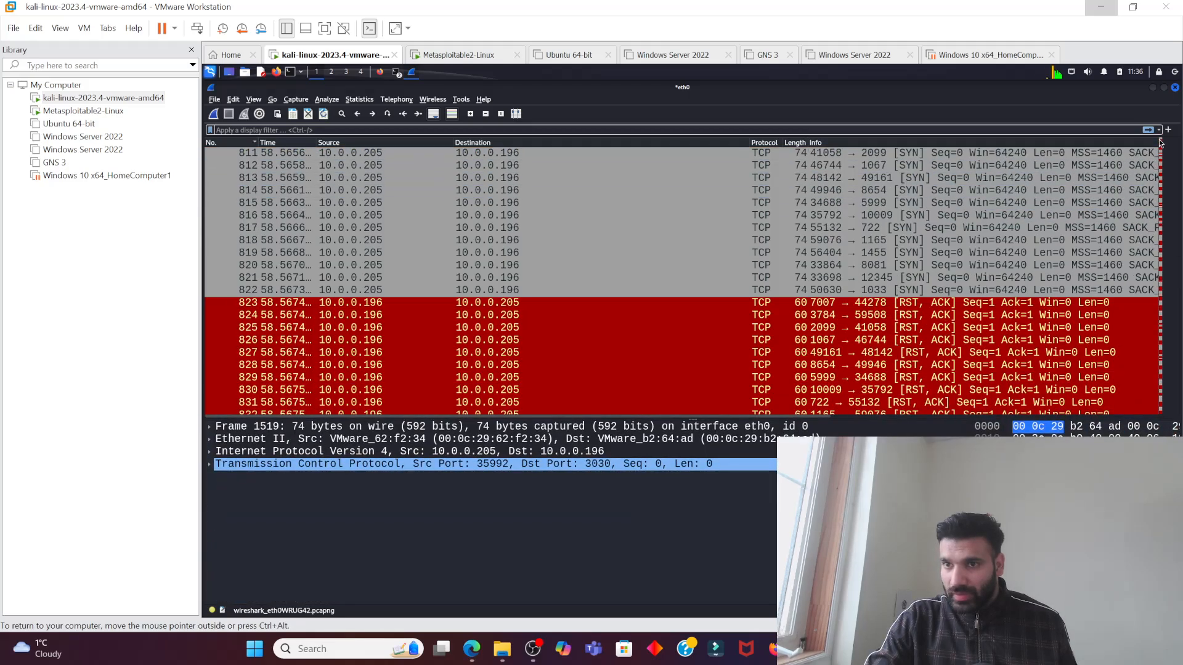
scroll(1161, 143, "up", 20)
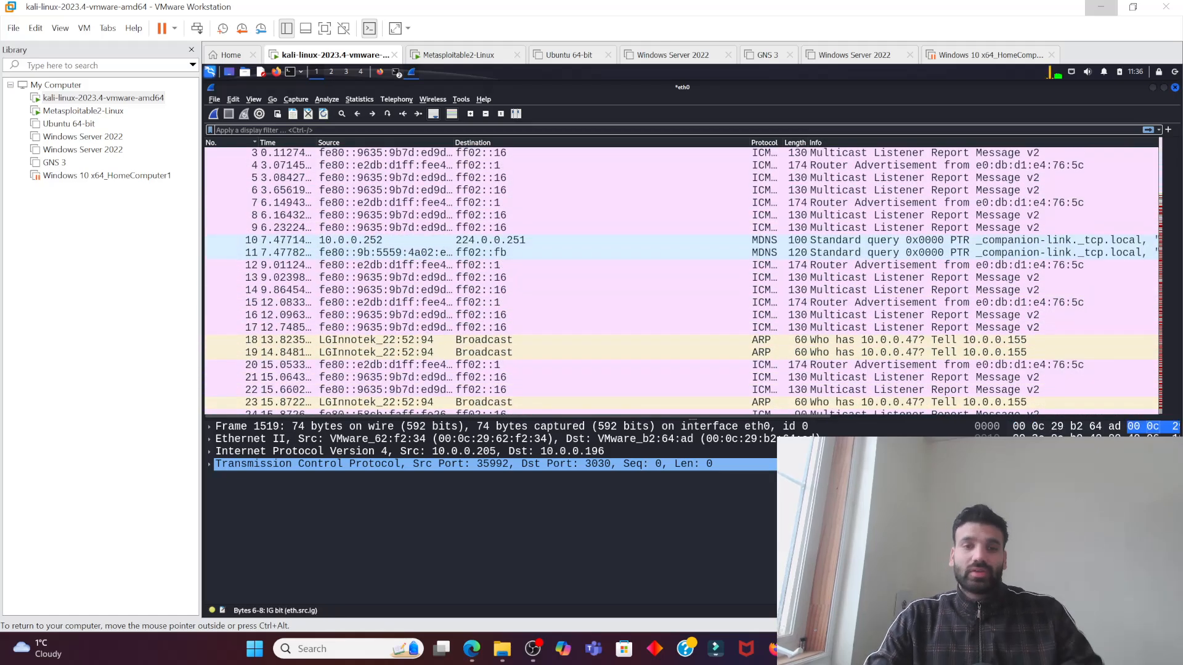
Locate where the scan traffic to 10.0.0.196 begins and examine the port 80 TCP exchange, selecting its RST, ACK packet
scroll(673, 277, "down", 3)
scroll(684, 234, "down", 4)
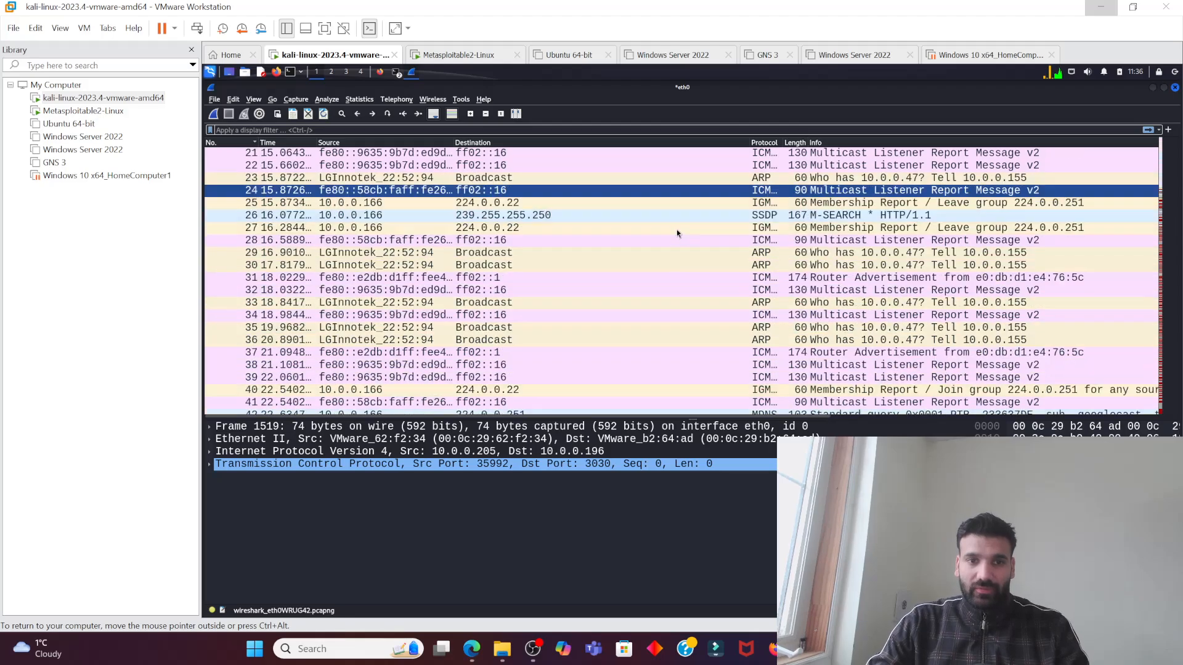
scroll(657, 292, "down", 8)
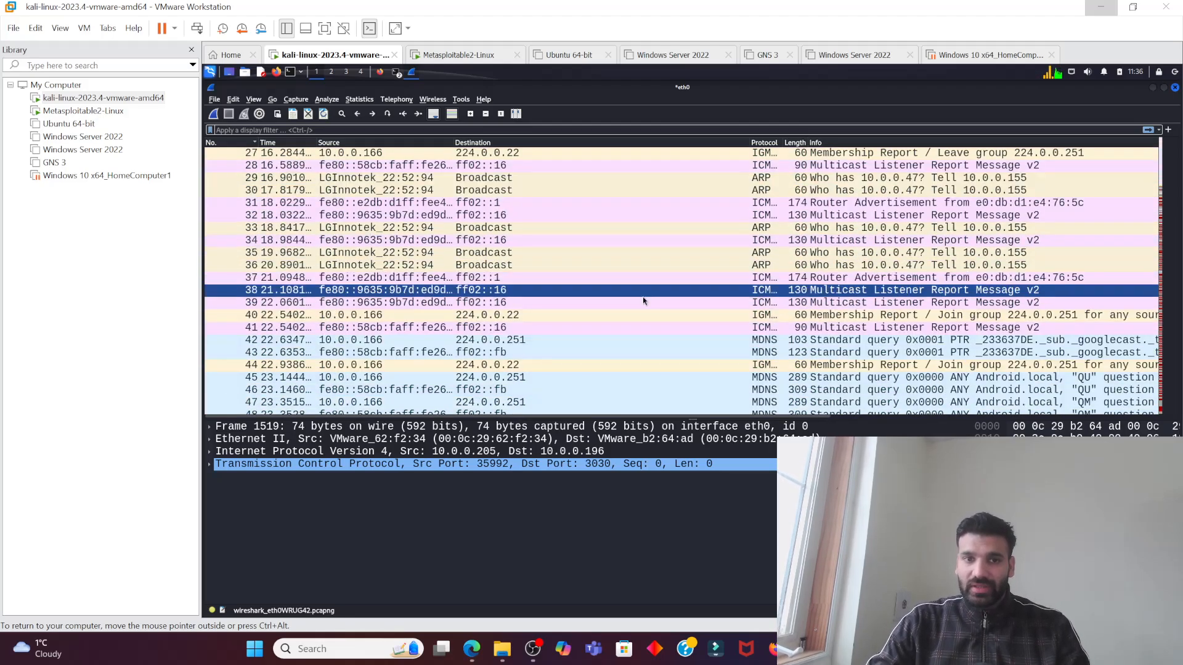
scroll(637, 310, "down", 10)
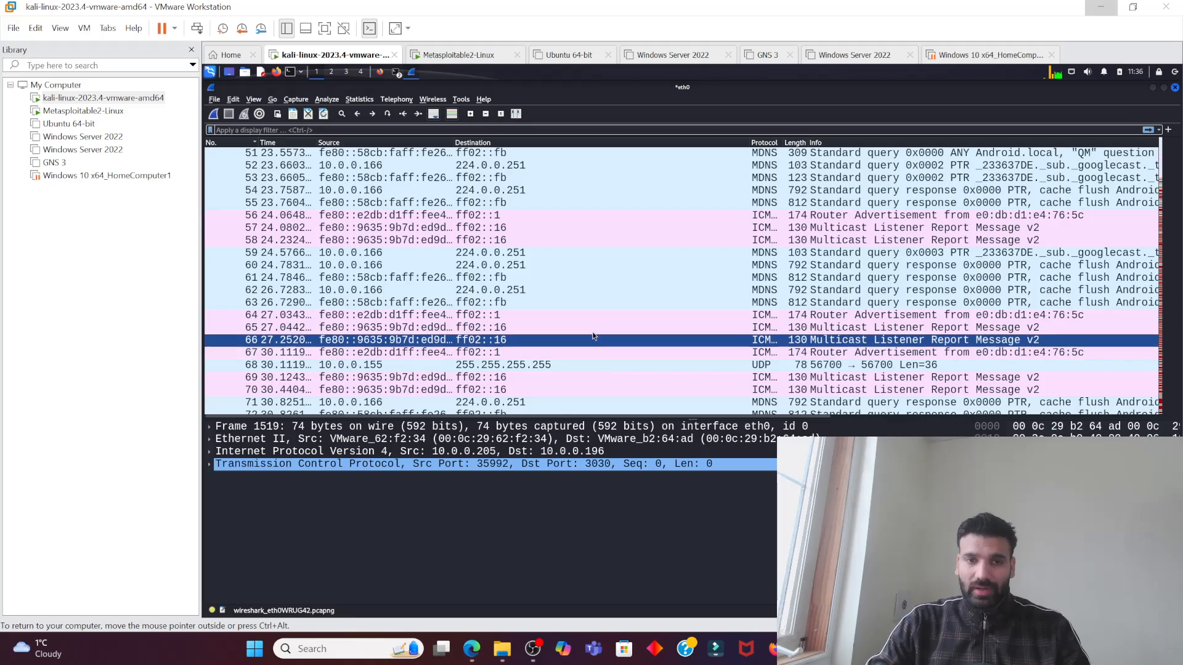
scroll(598, 334, "down", 9)
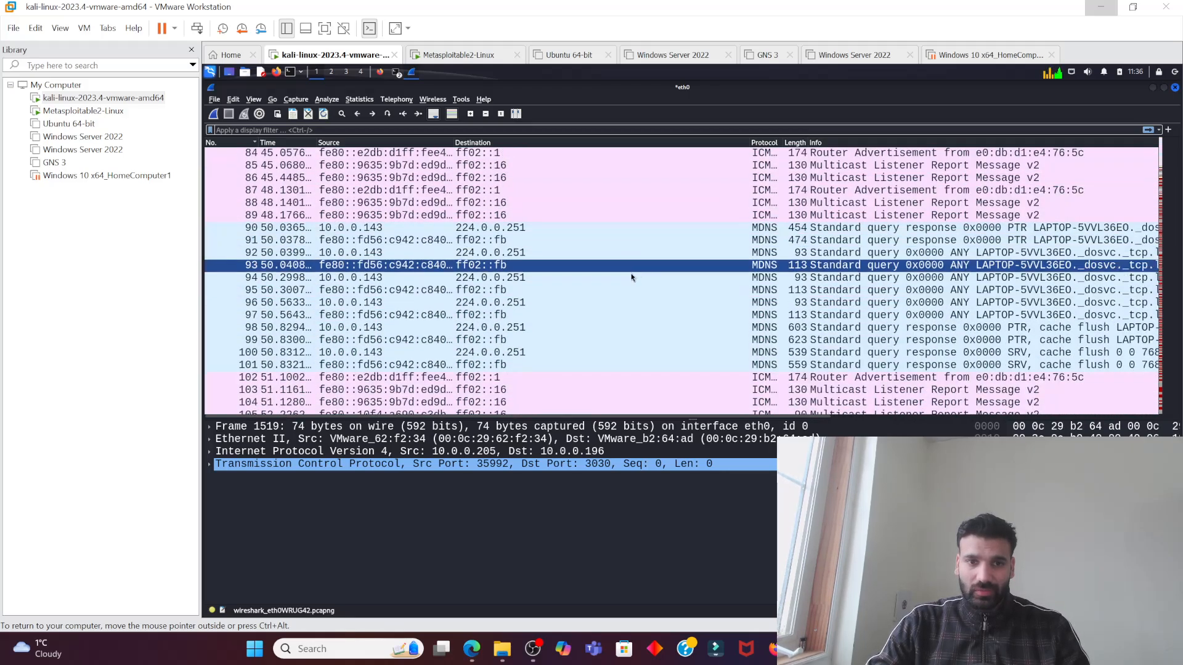
scroll(613, 289, "down", 4)
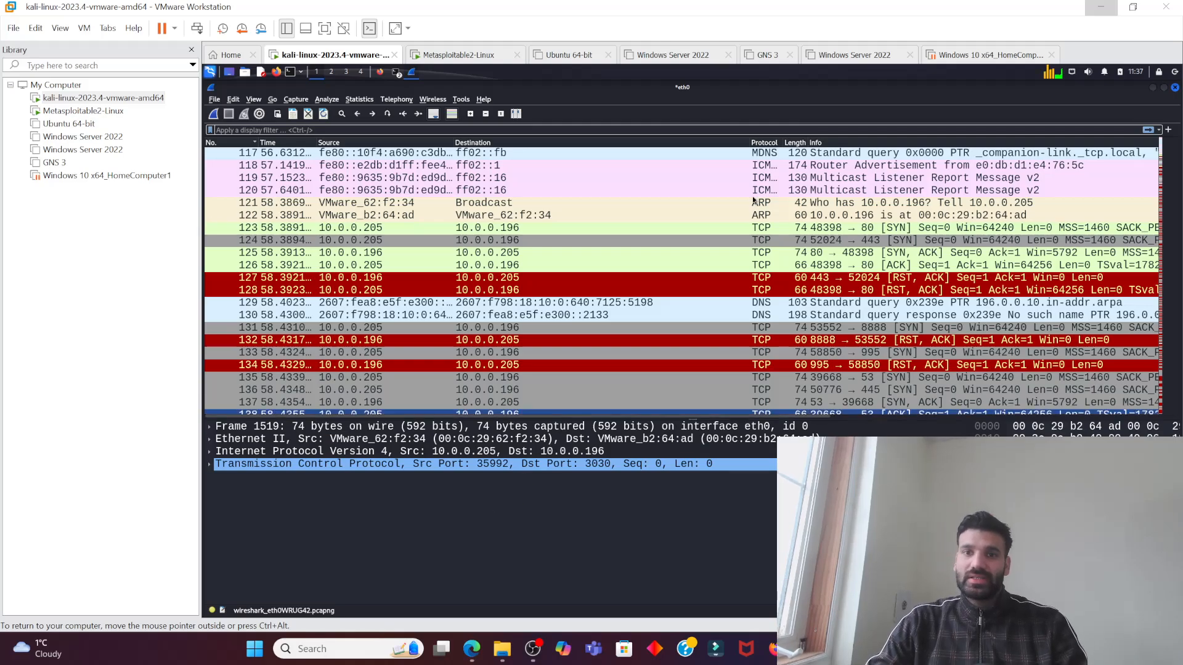
left_click(882, 229)
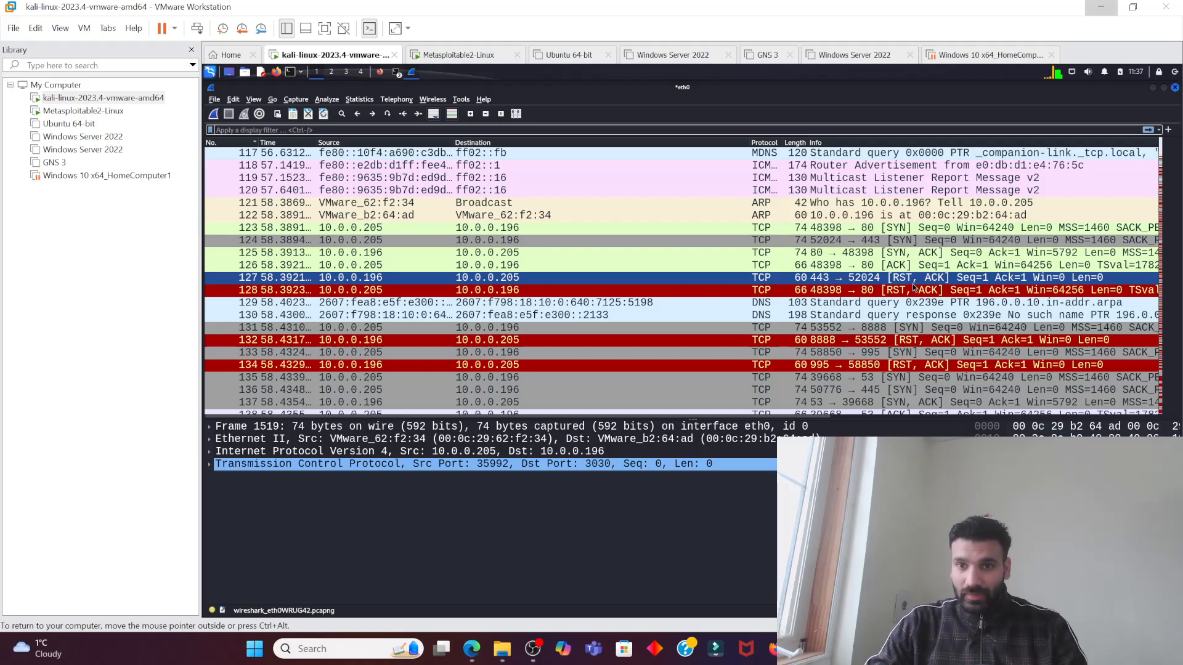
left_click(867, 295)
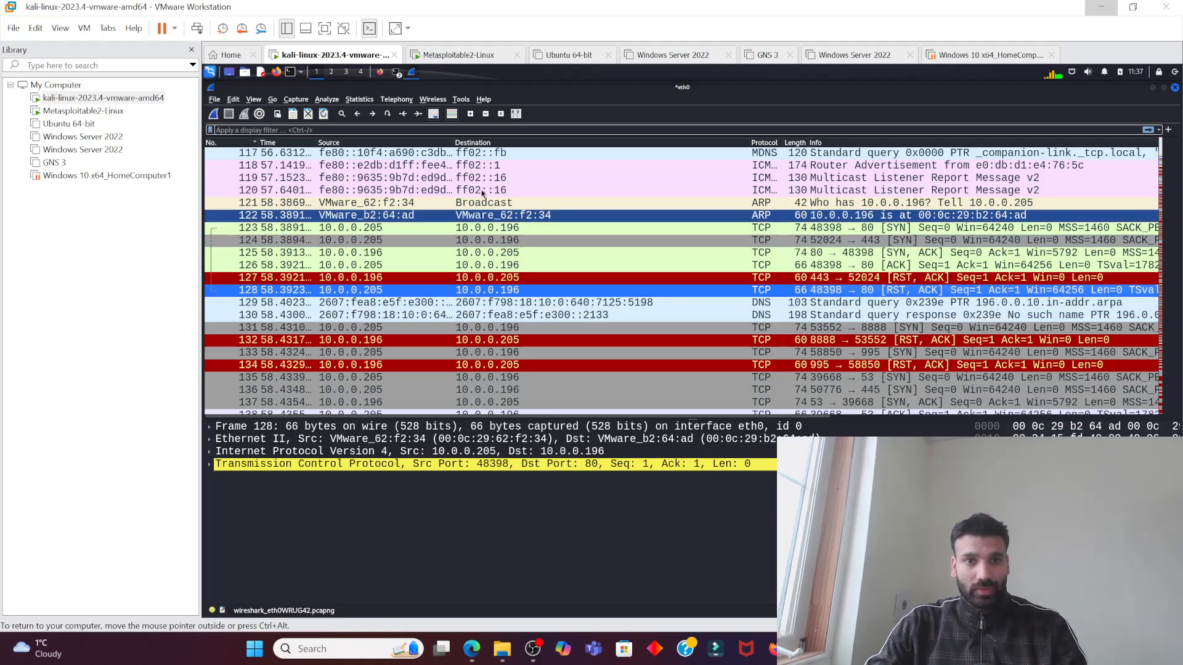
Switch to the nmap terminal and examine the 80/tcp http entry and the full list of open ports
left_click(396, 74)
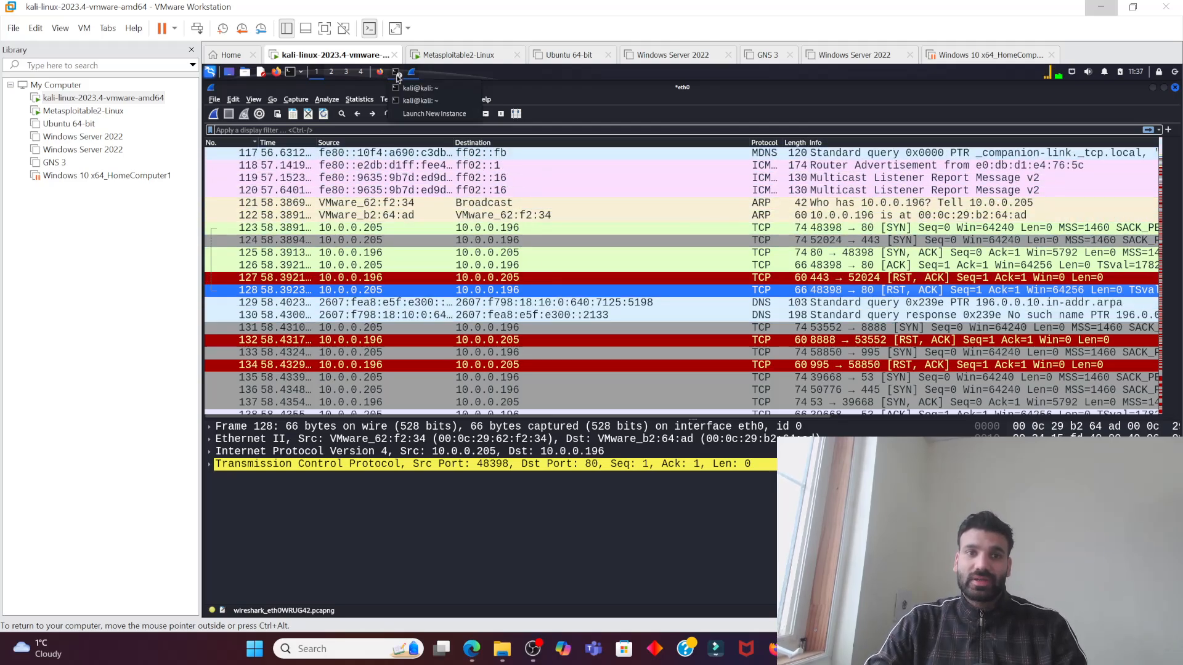
left_click(404, 101)
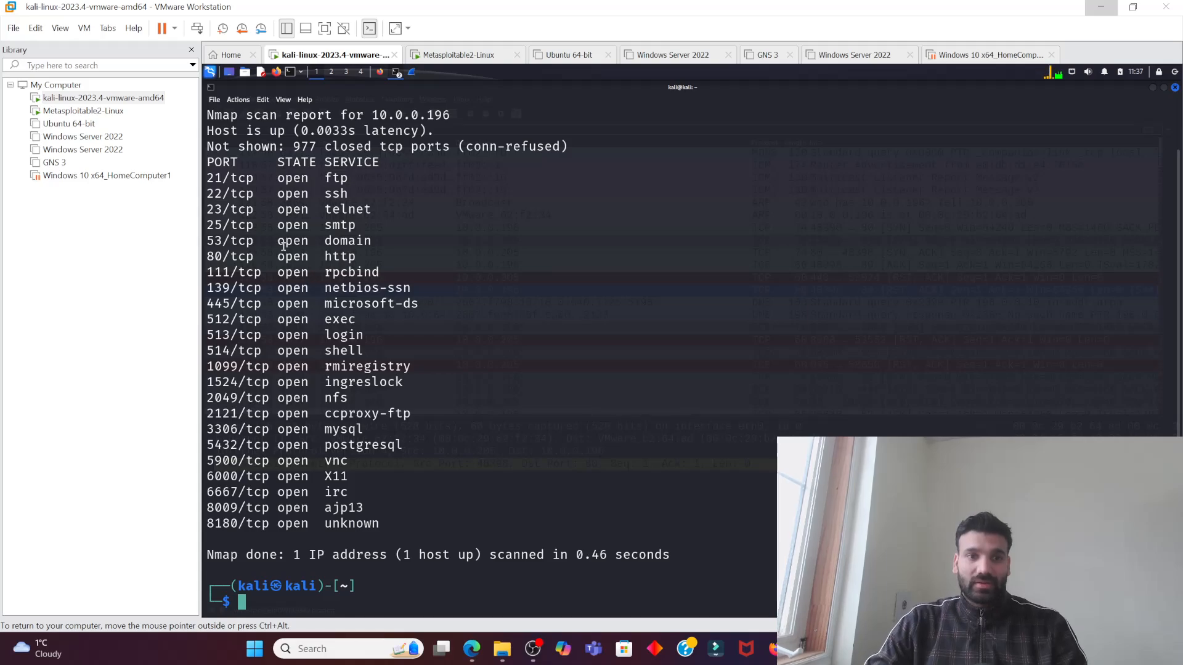
left_click_drag(206, 258, 402, 251)
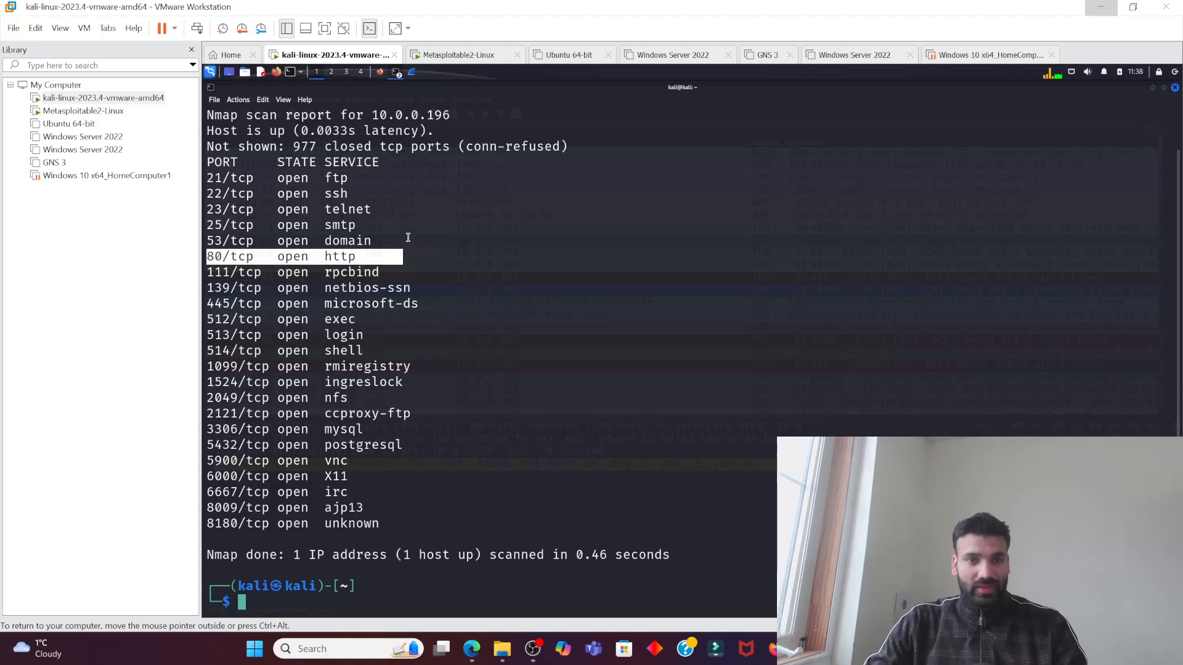
left_click_drag(253, 178, 403, 524)
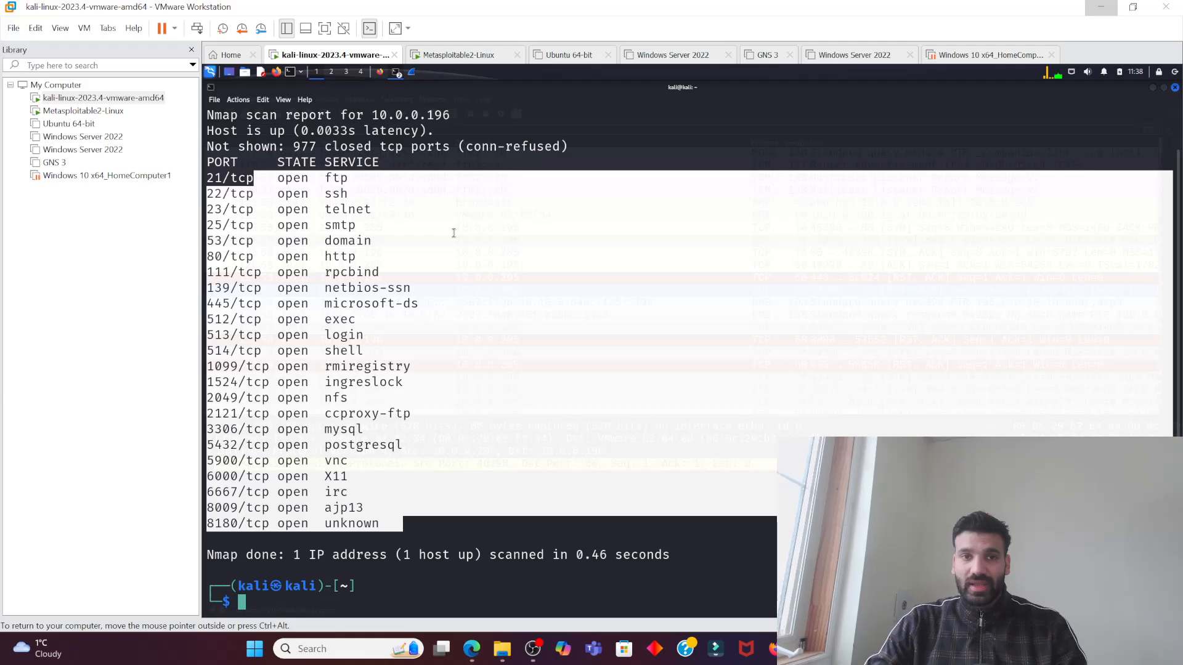
Switch back to the Wireshark capture and apply the display filter ip.addr == 10.0.0.196
left_click(411, 73)
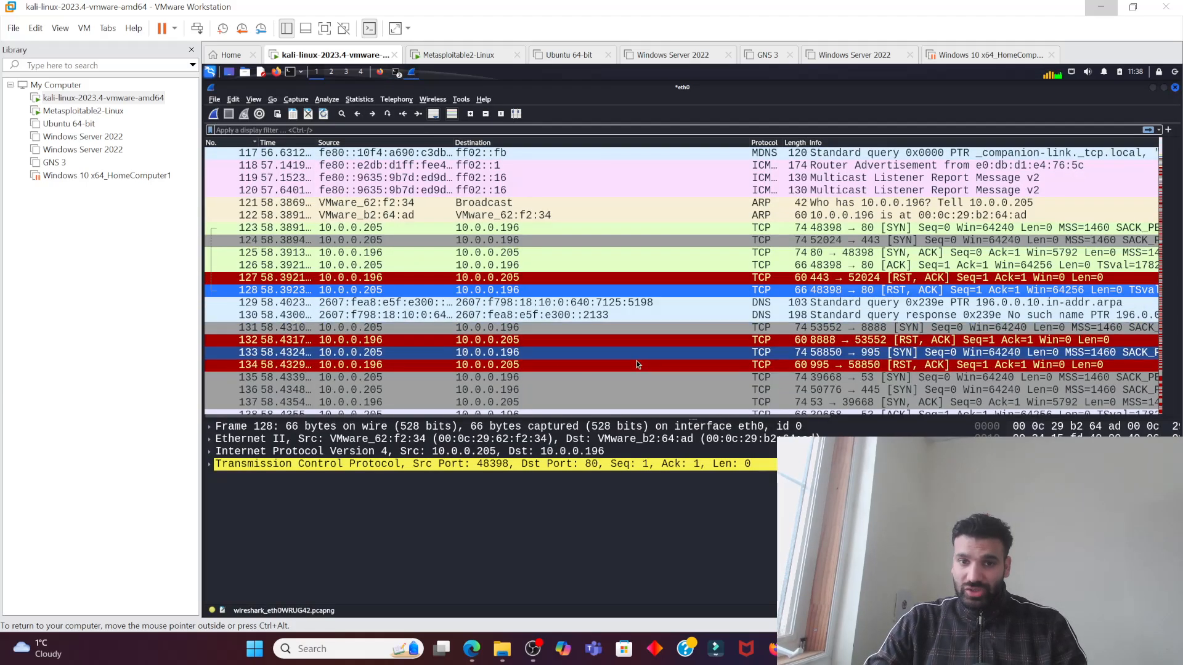
scroll(735, 298, "down", 1)
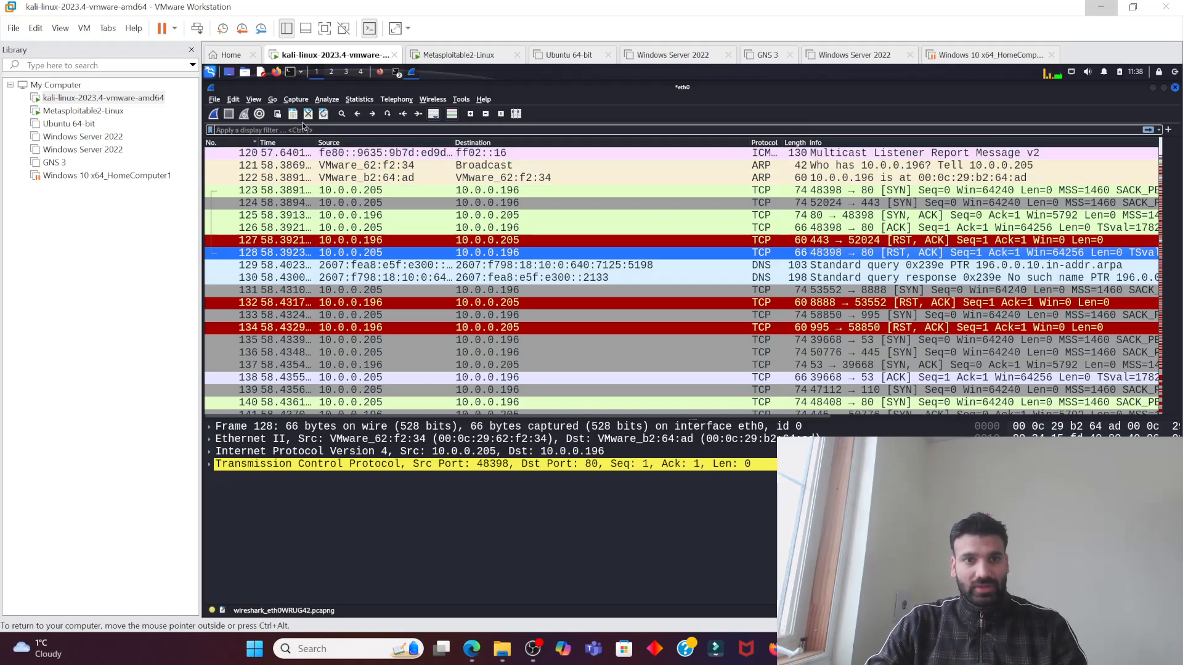
left_click(588, 129)
type("ip")
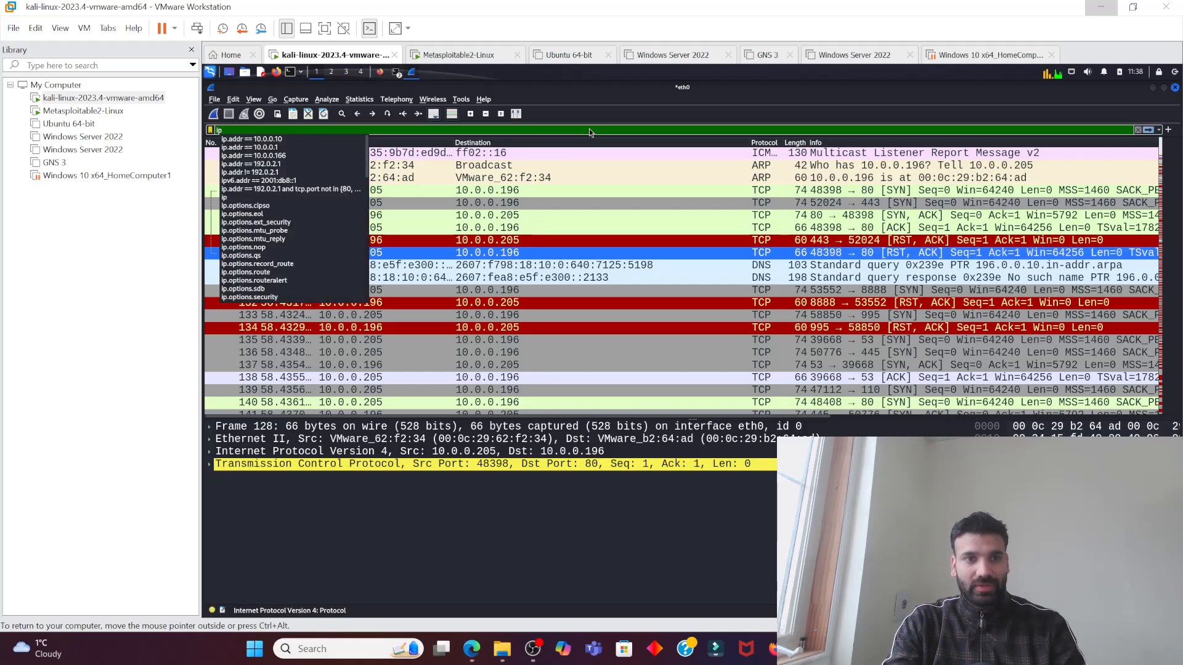
type(".add")
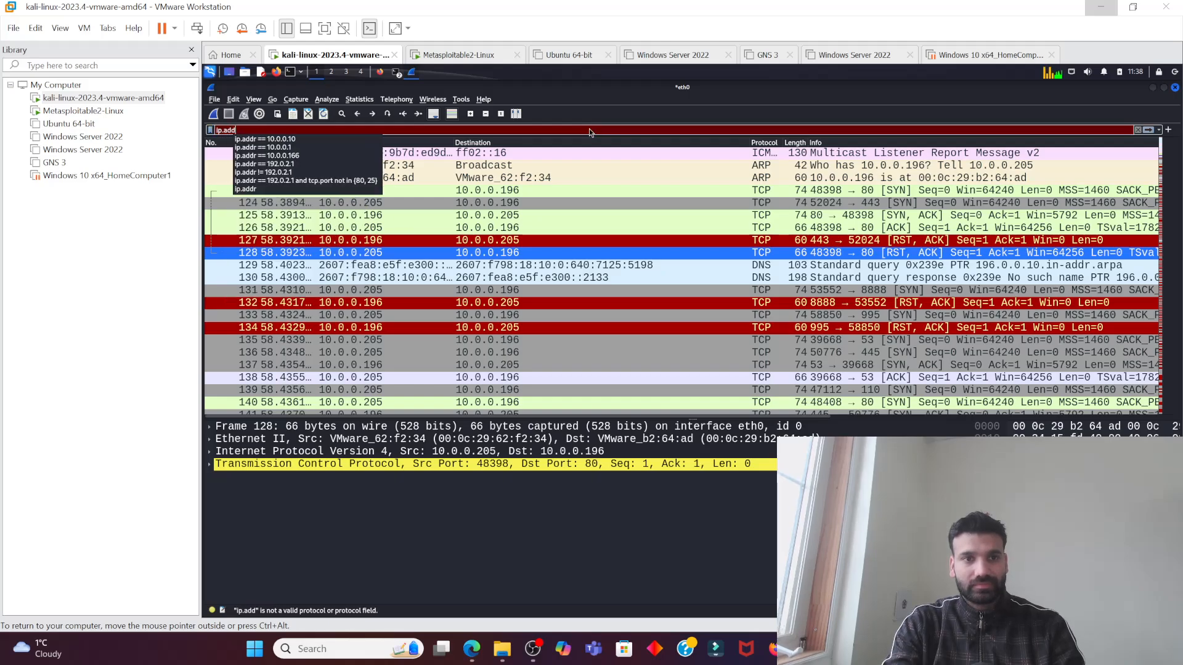
type("r")
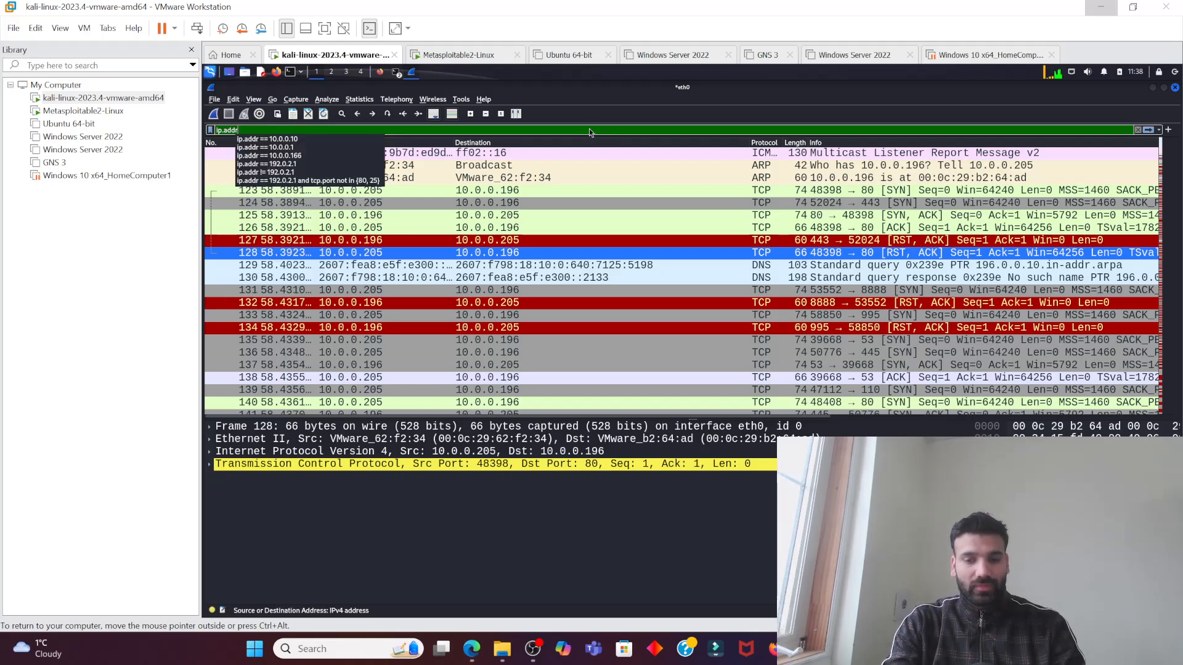
type(" =")
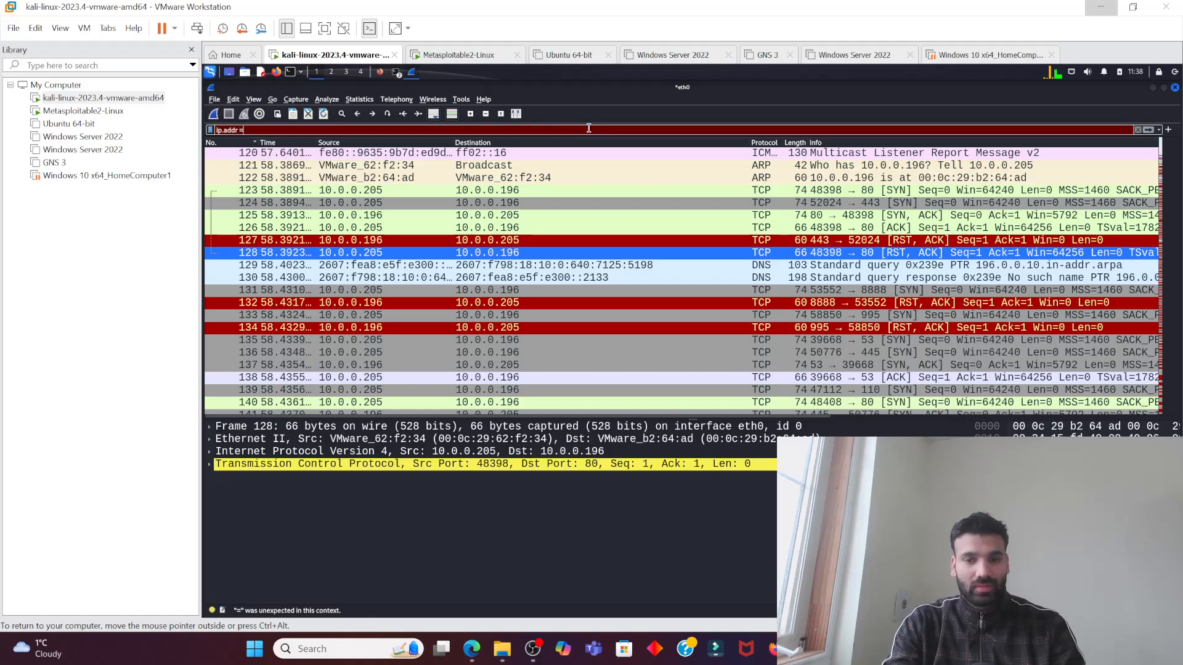
type("=")
type(" 10")
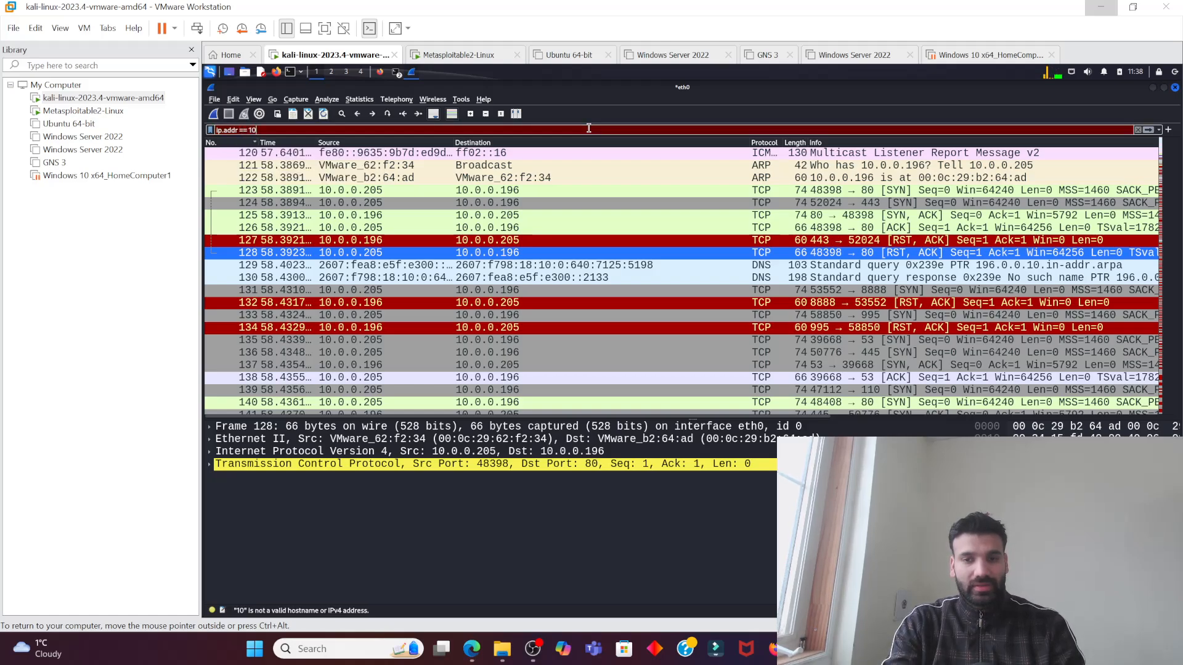
type(".0")
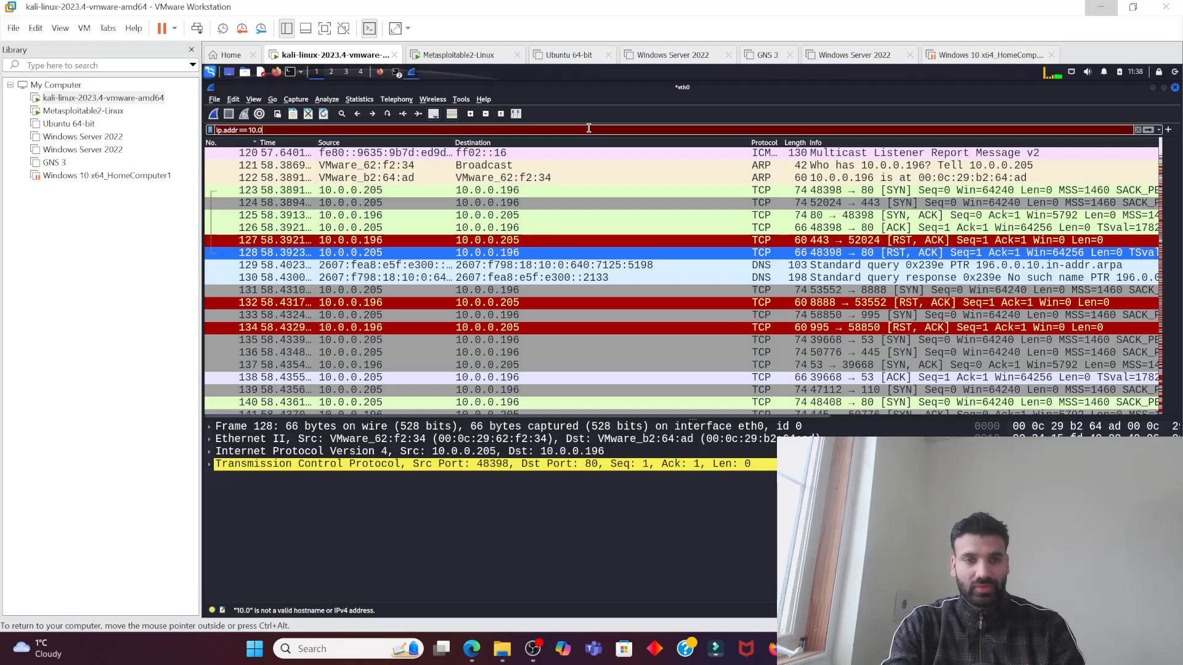
type(".0.19")
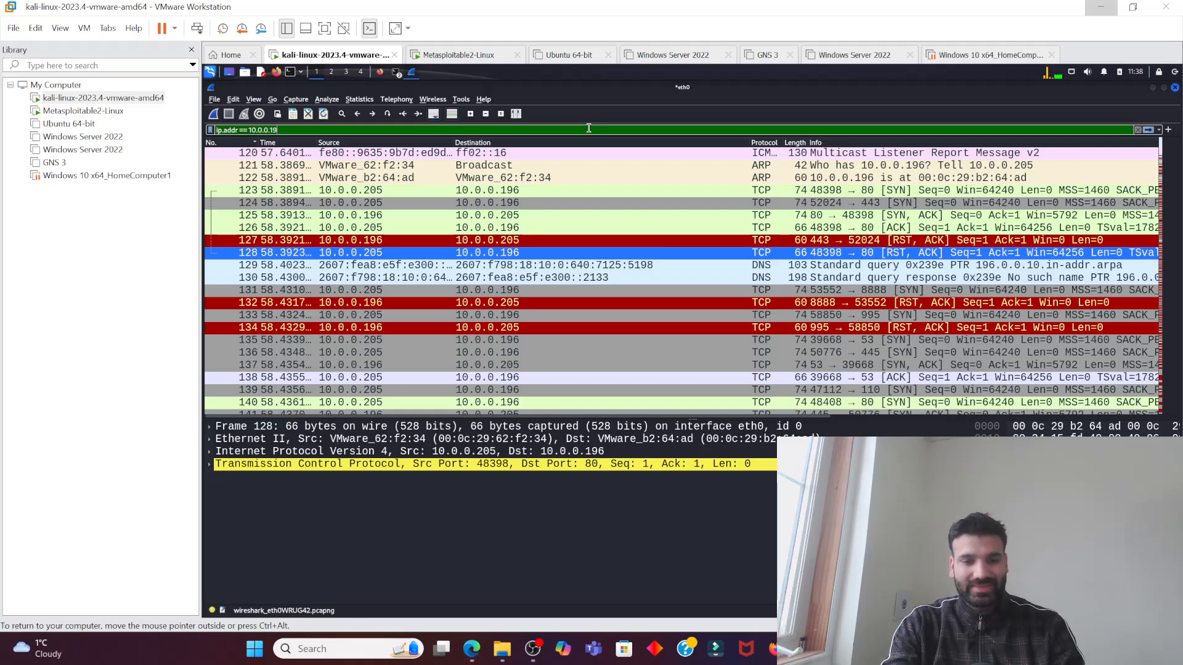
type("6")
key("Return")
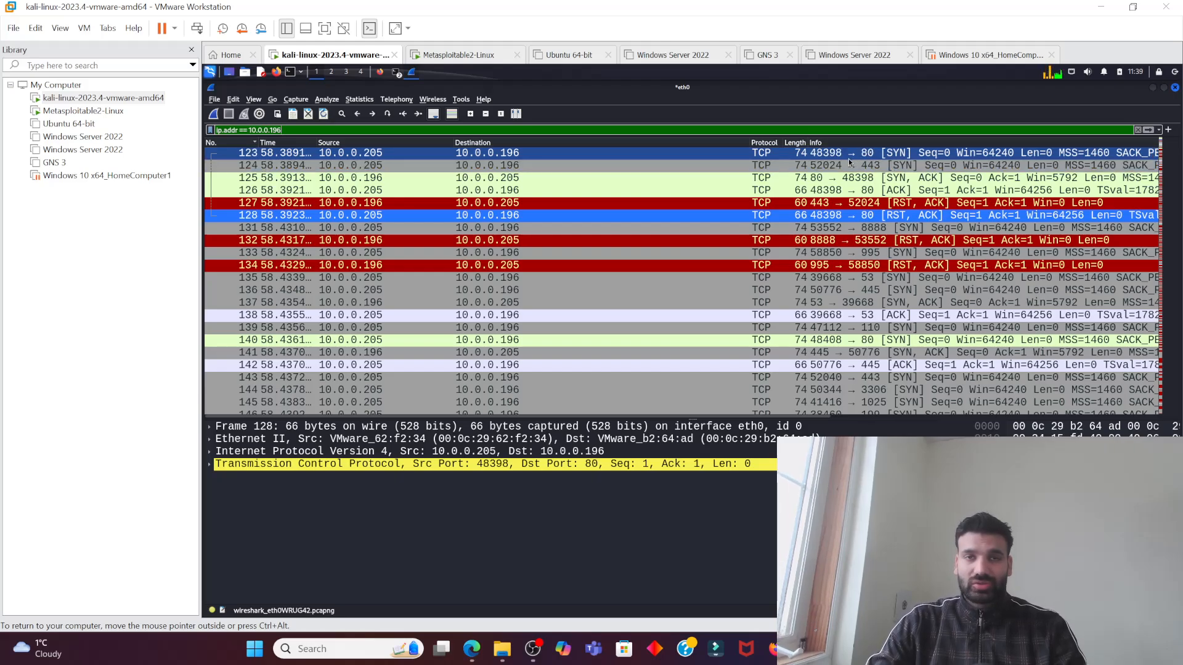
Add a new packet list column titled Src.port in the column preferences
left_click(233, 99)
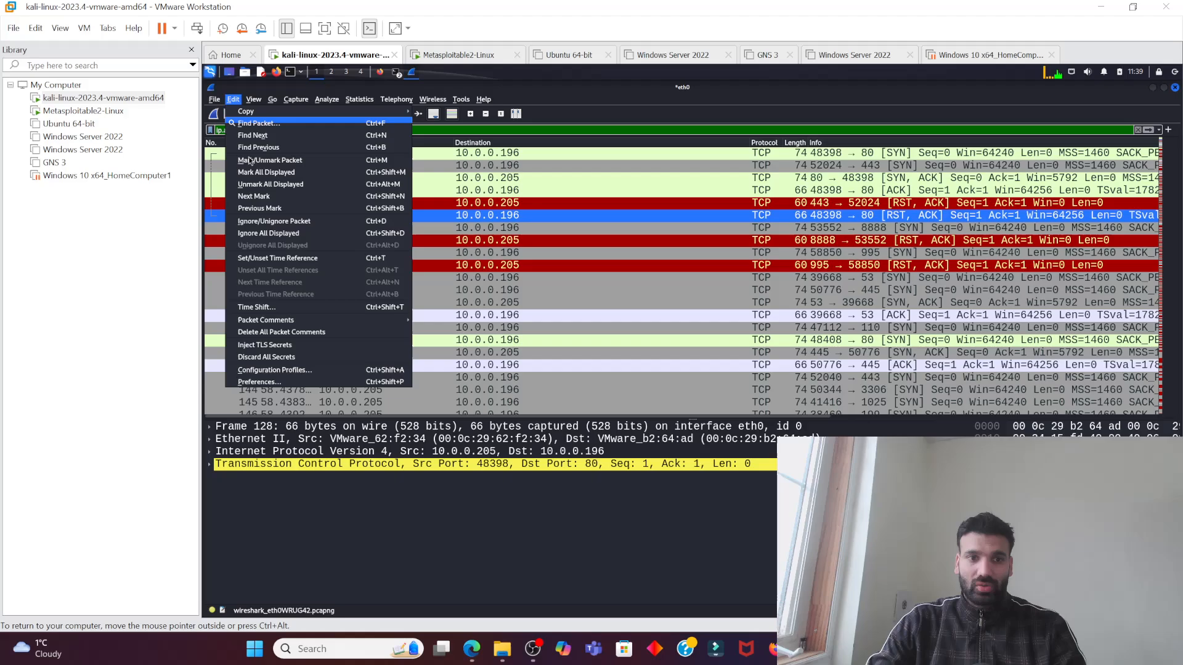
left_click(259, 382)
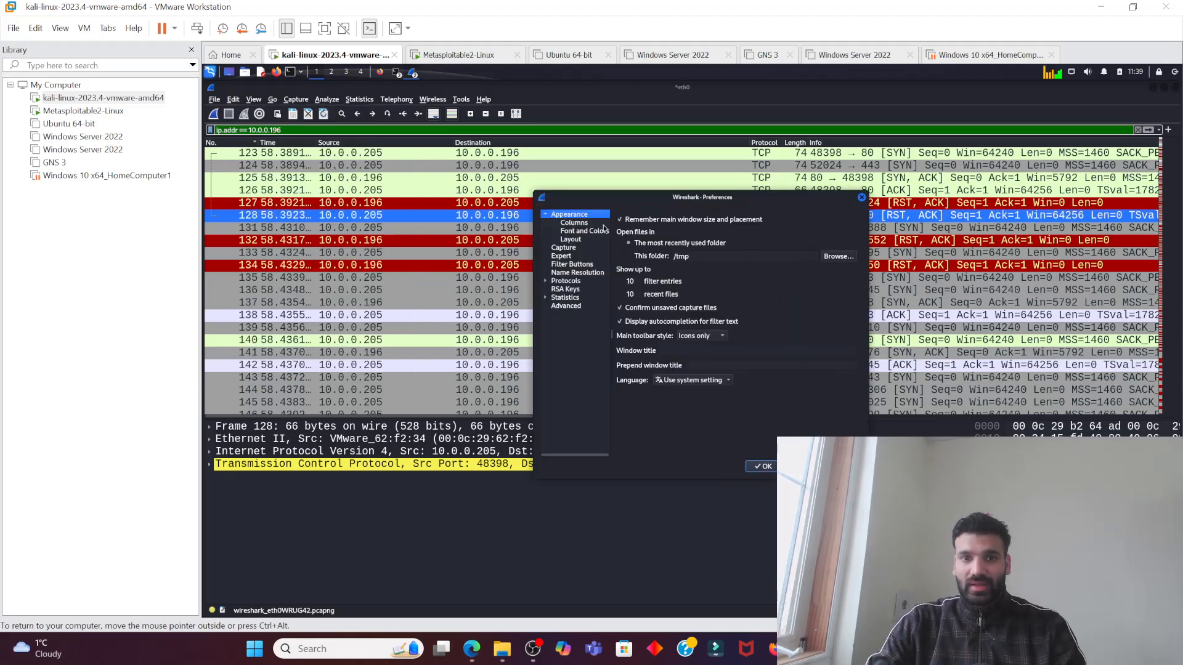
left_click(565, 223)
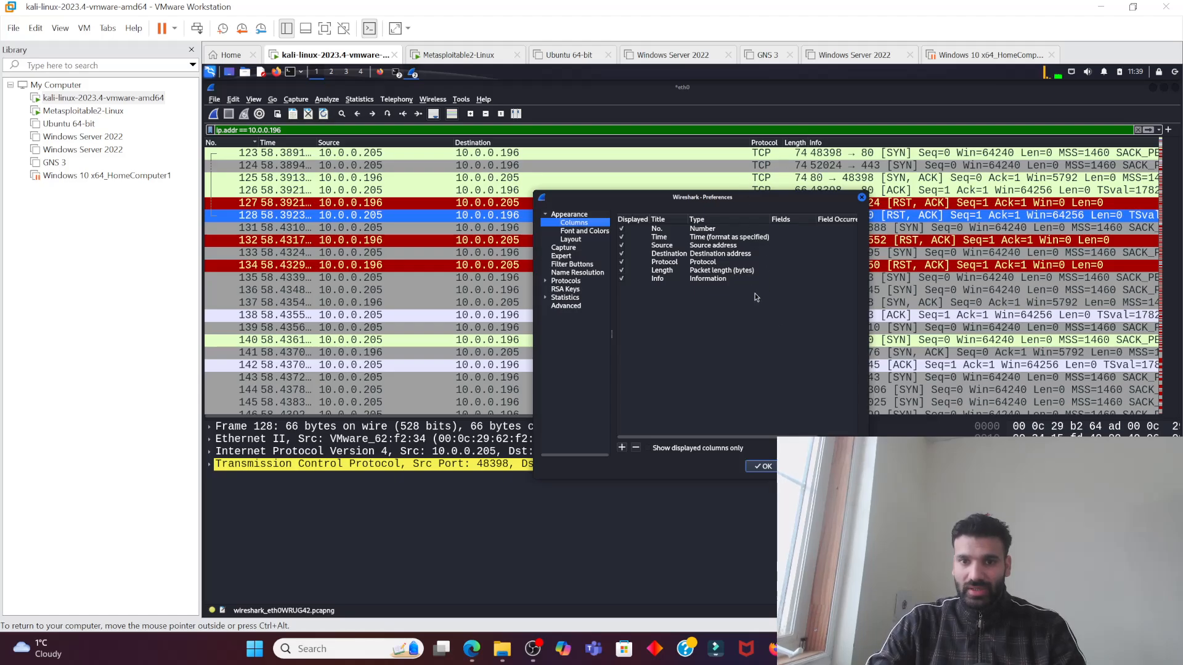
left_click(622, 447)
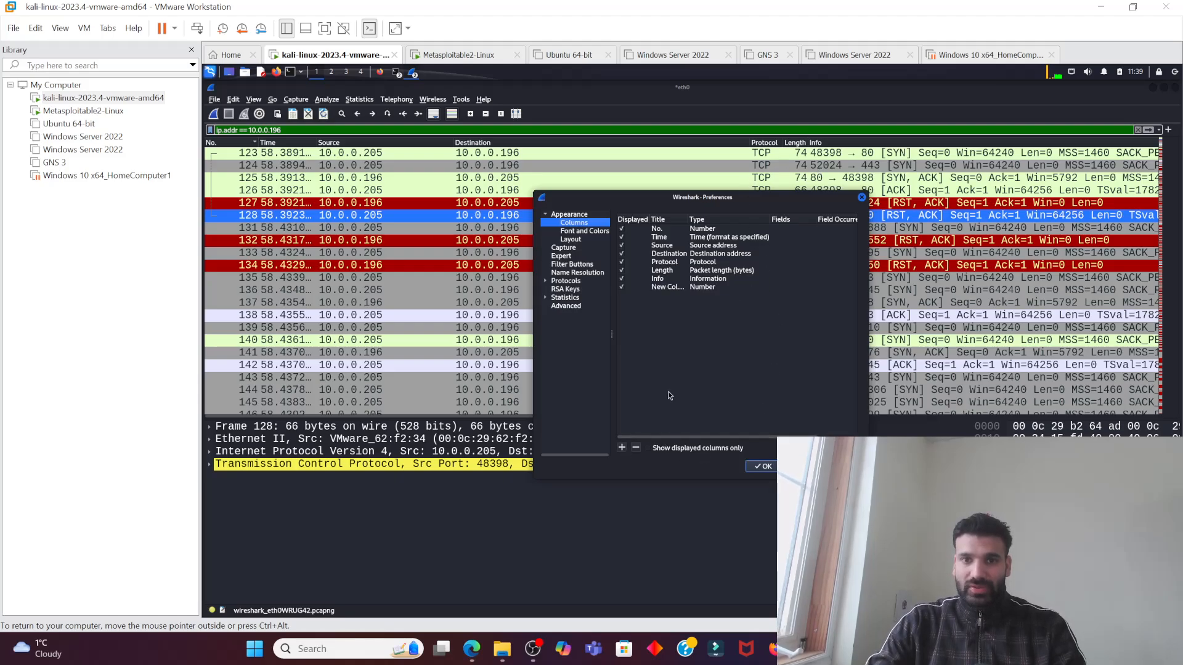
double_click(670, 288)
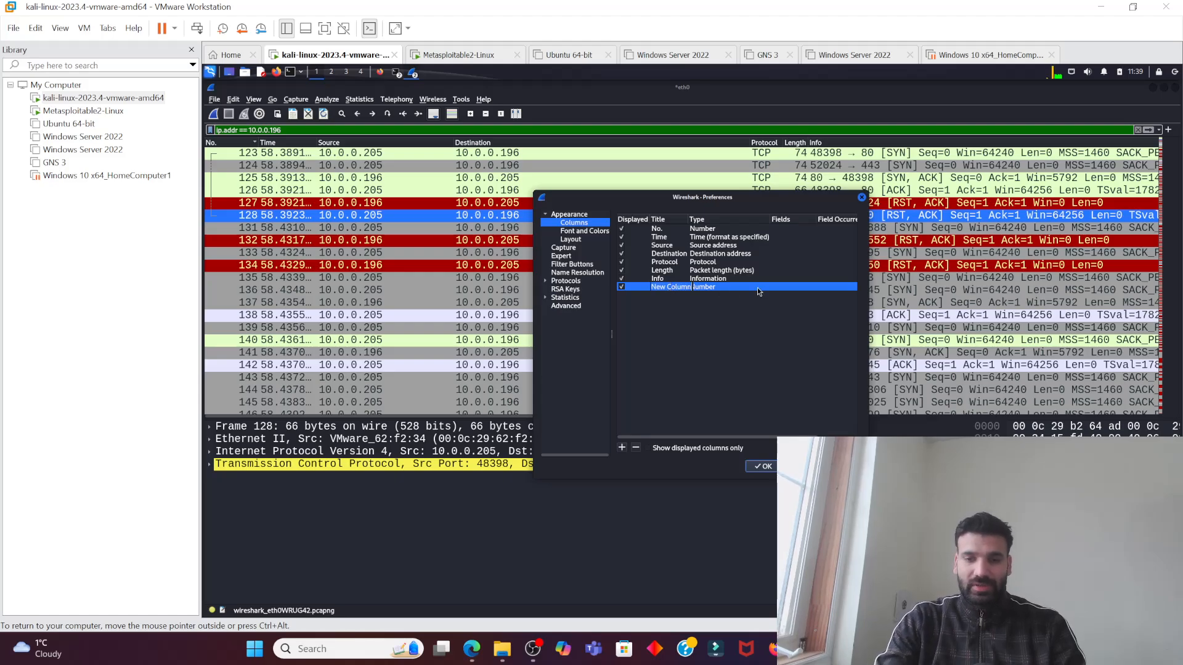
type("Sr")
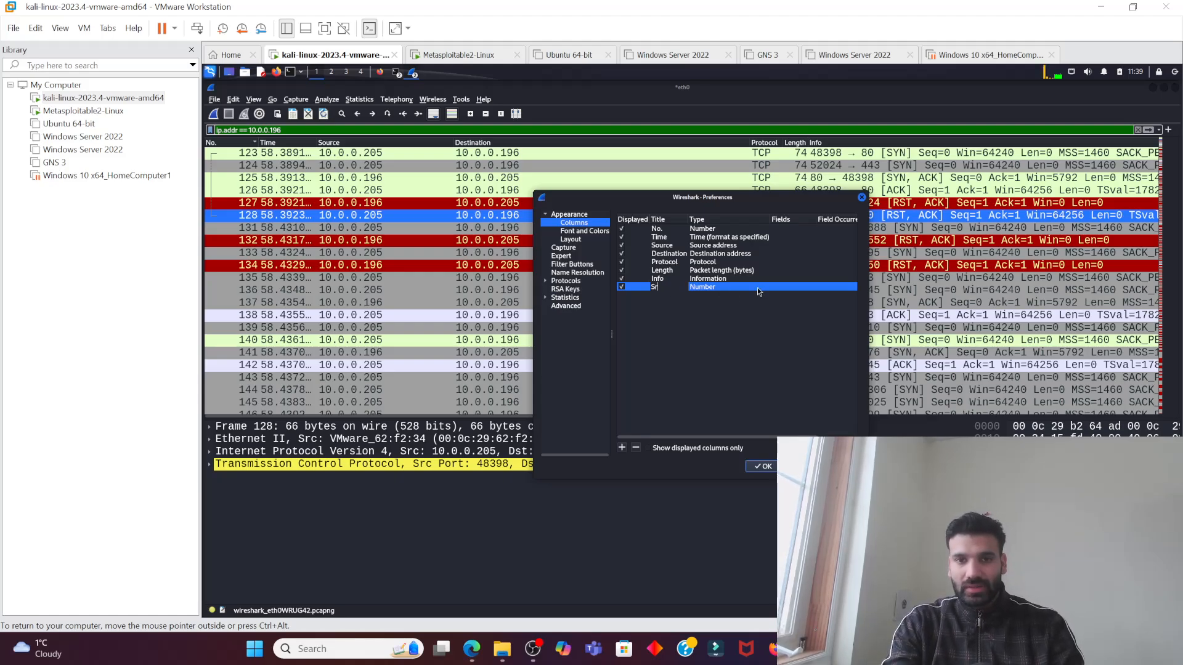
type("c.por")
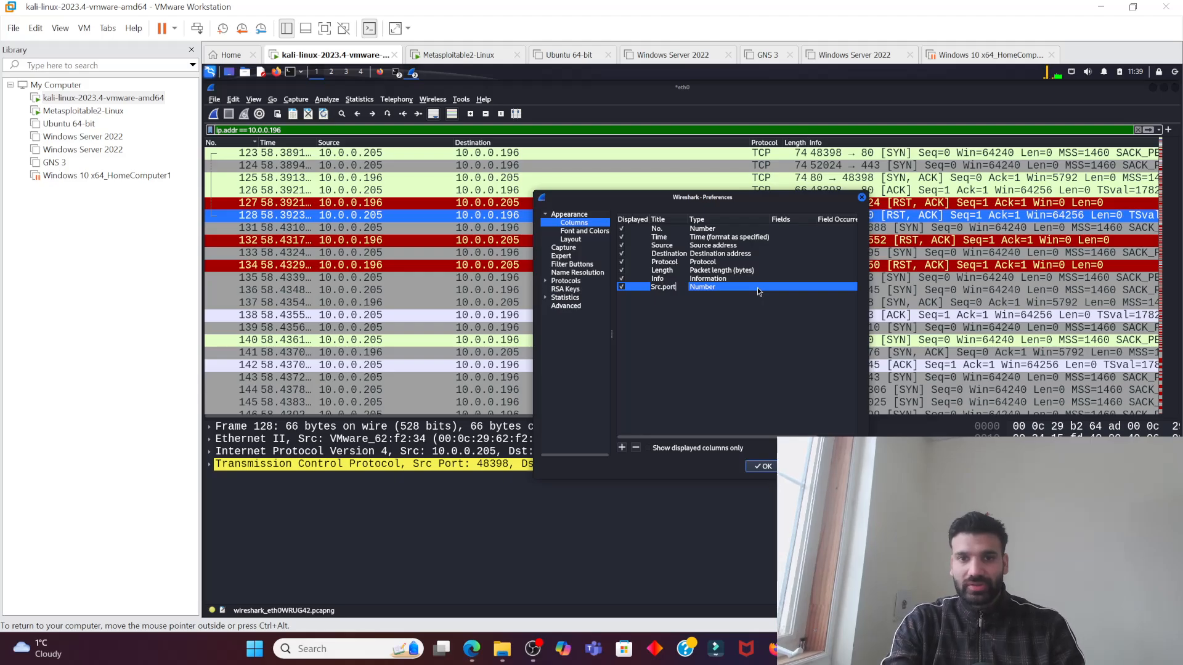
type("t")
Set the Src.port column's type to Src port (unresolved) and apply the preferences
double_click(712, 287)
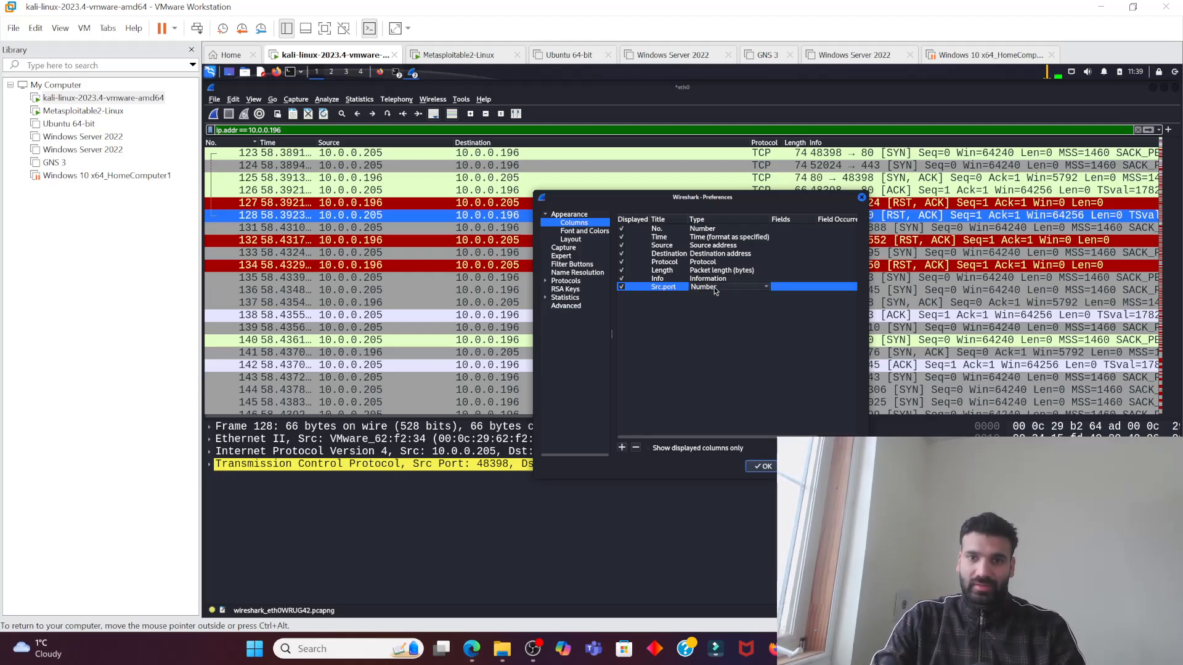
left_click(767, 288)
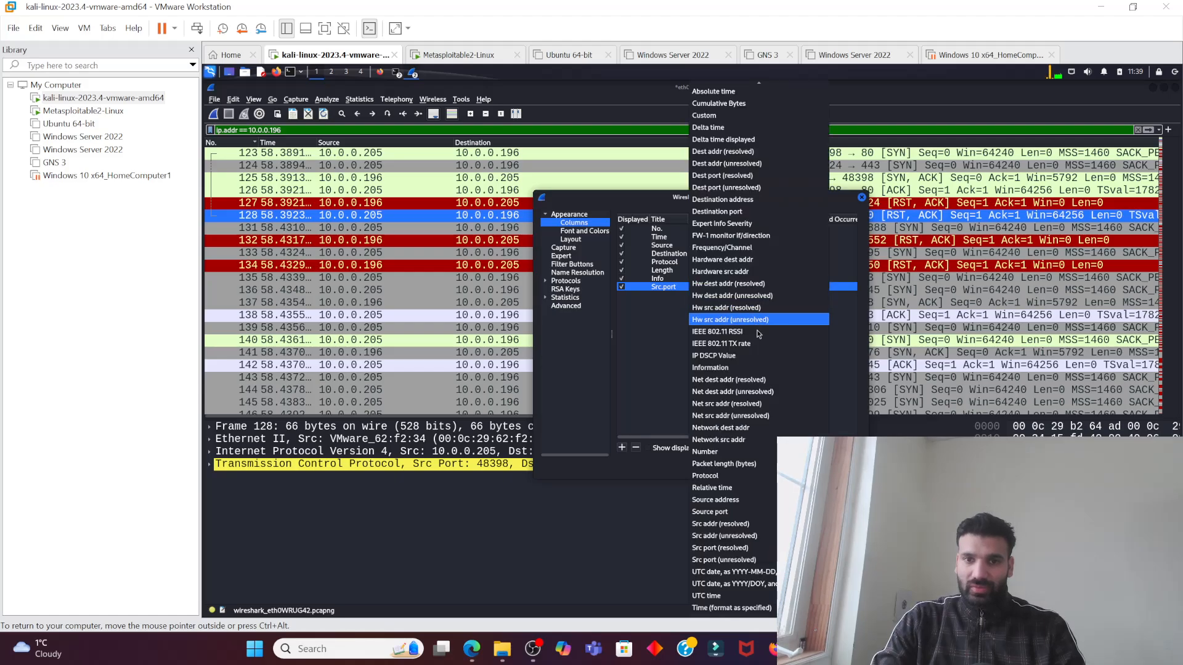
left_click(730, 560)
left_click(764, 466)
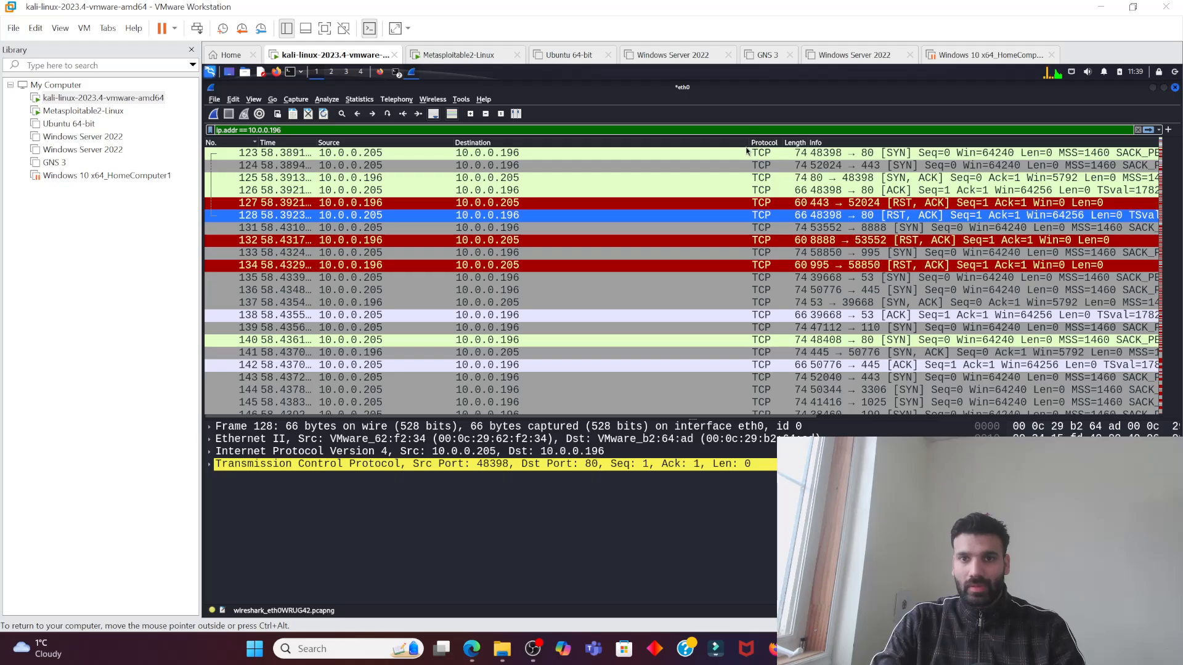
Narrow the Destination and Source columns to fit their addresses and bring the Src.port column into view
left_click_drag(745, 142, 584, 142)
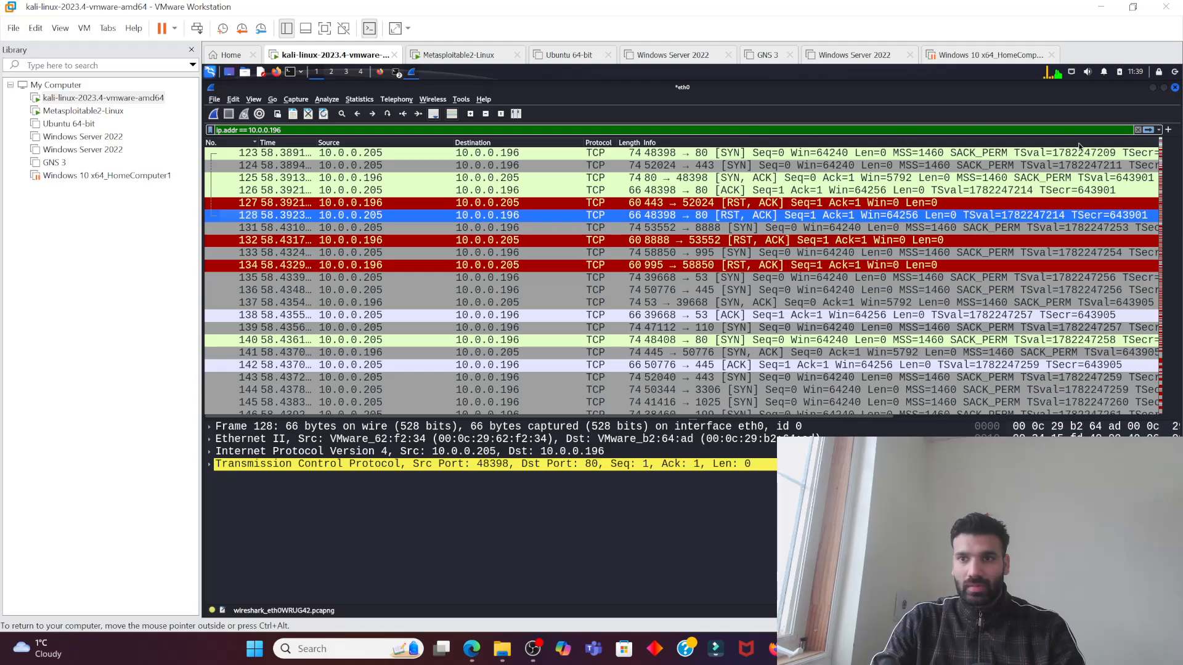
left_click_drag(584, 142, 528, 147)
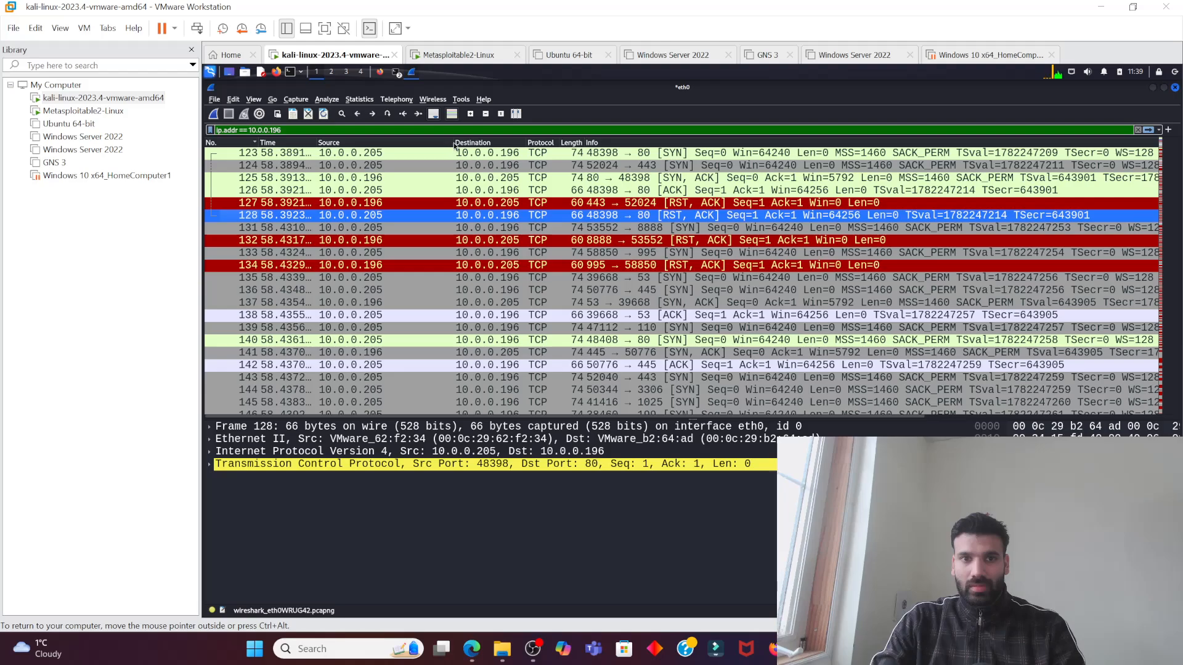
left_click_drag(454, 143, 382, 147)
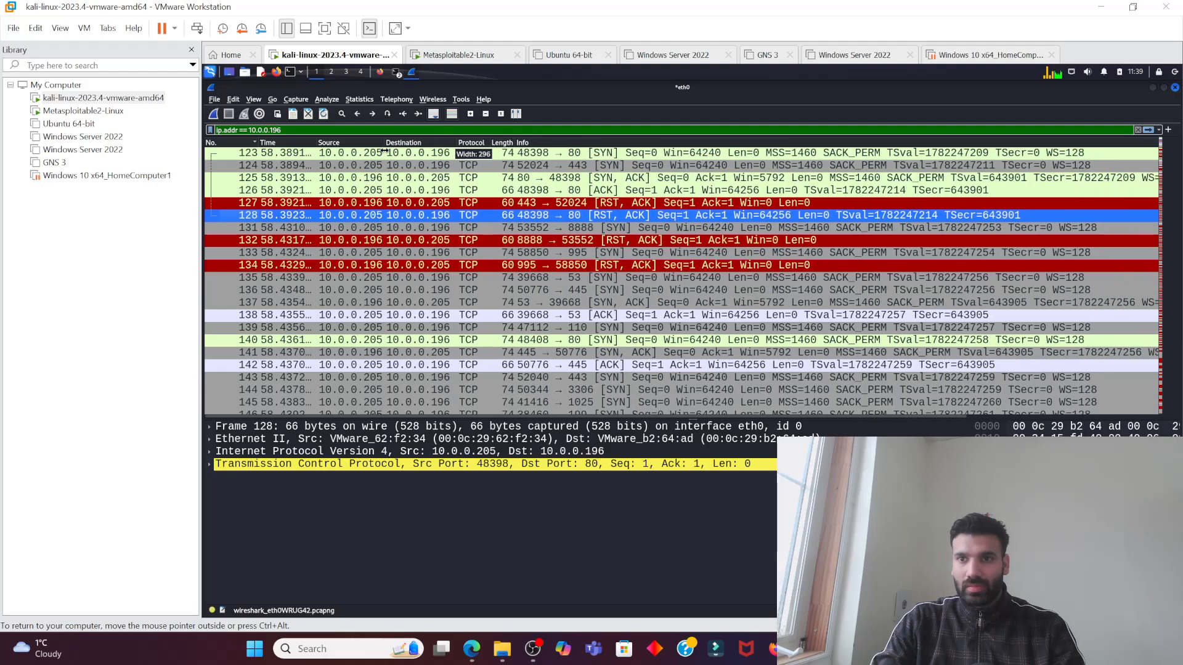
left_click_drag(656, 416, 936, 425)
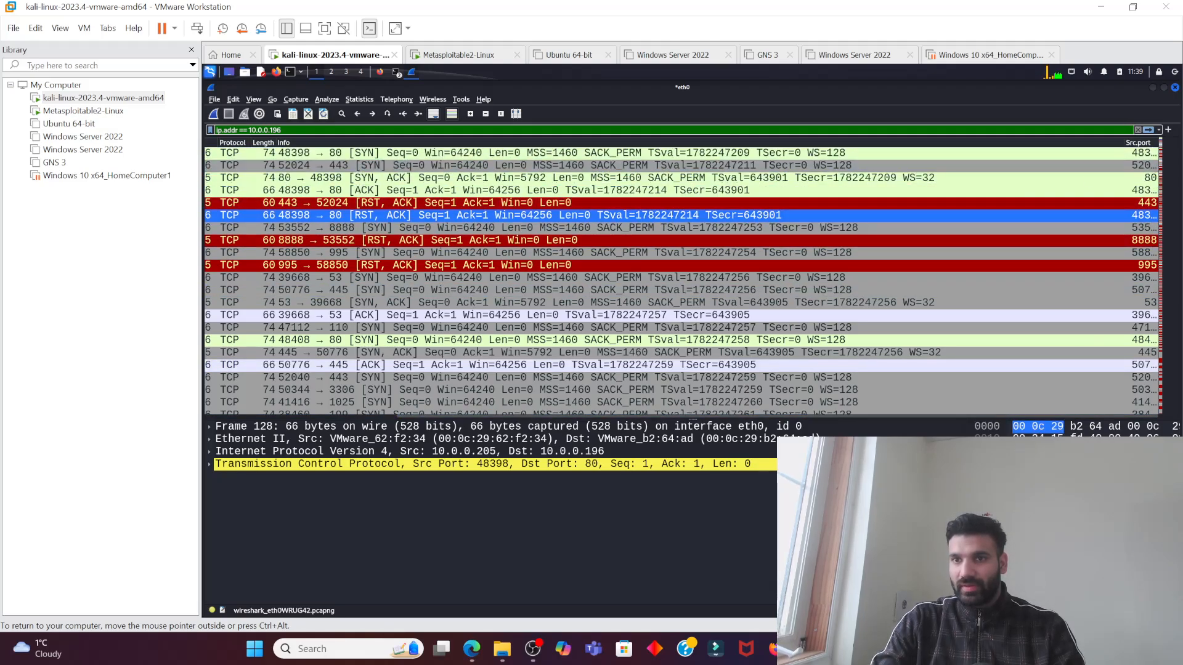
Move the Src.port column directly after the No. column in the column preferences and apply the new order
left_click(231, 99)
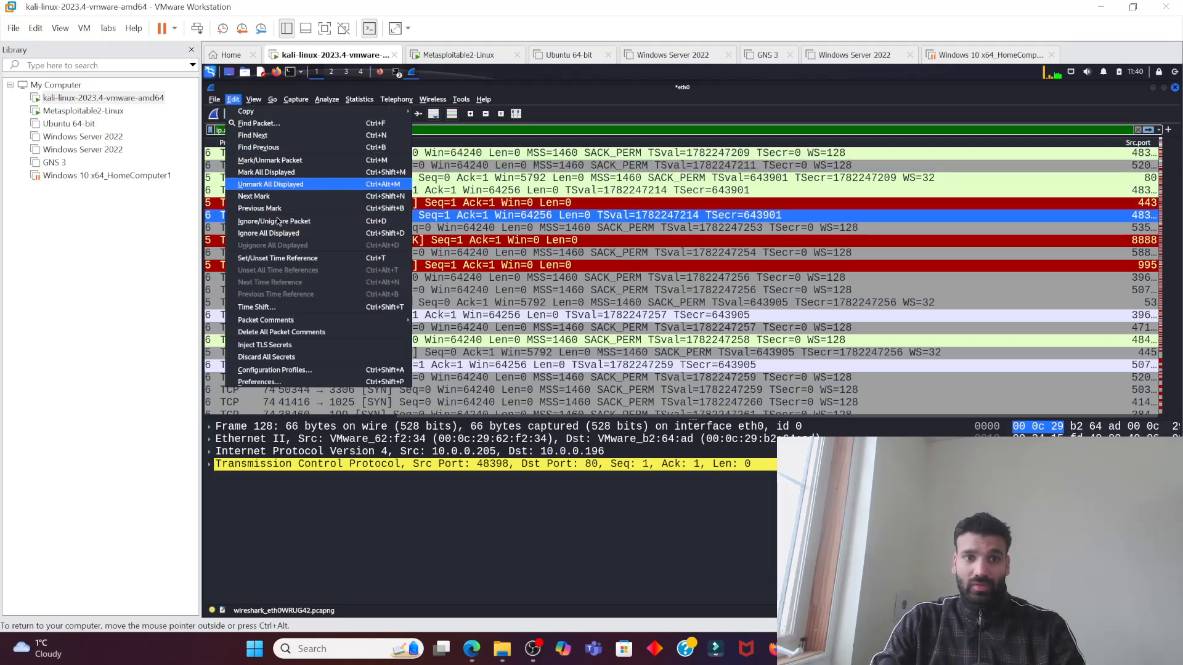
left_click(246, 382)
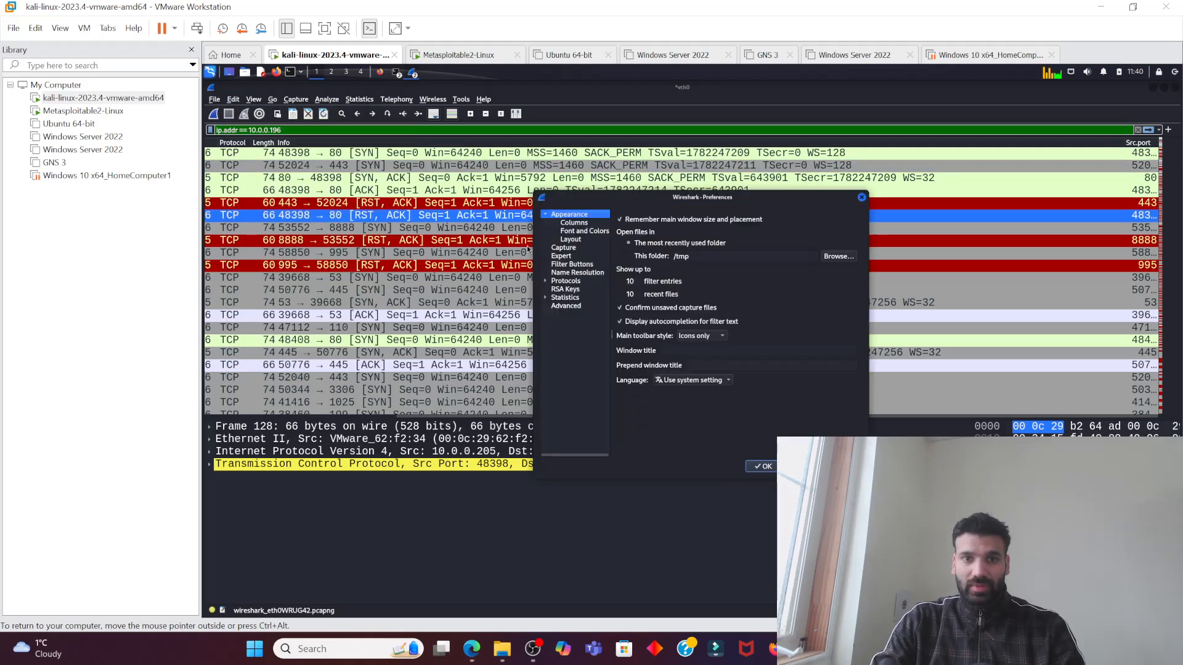
left_click(573, 222)
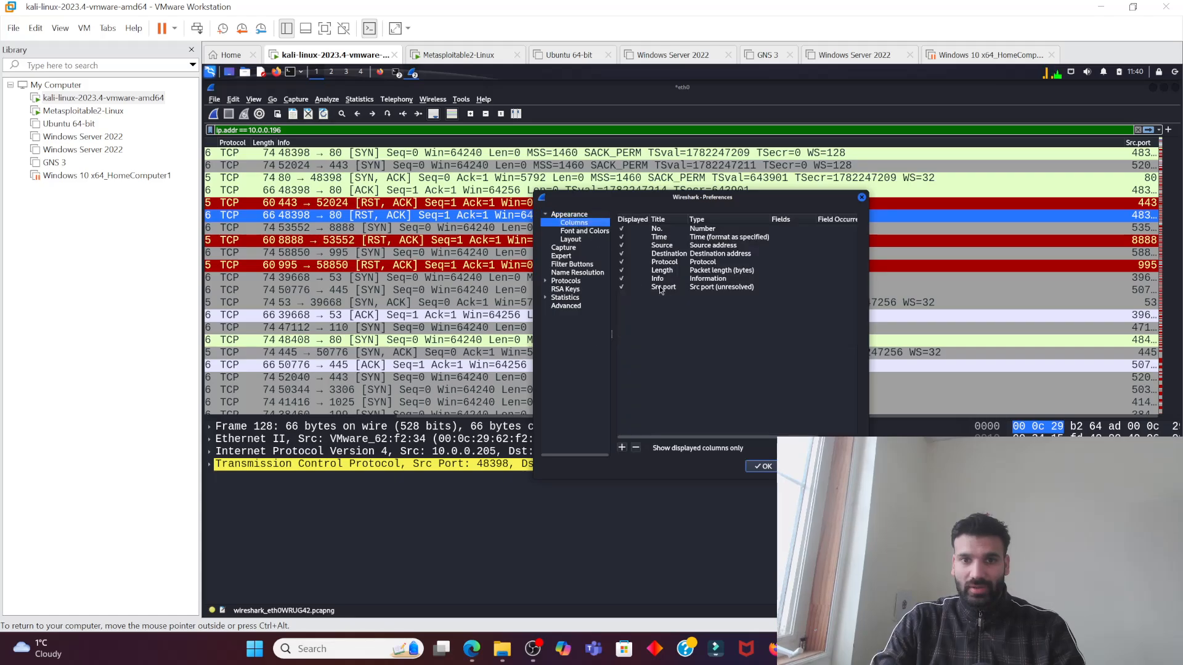
left_click(661, 287)
left_click_drag(637, 288, 643, 237)
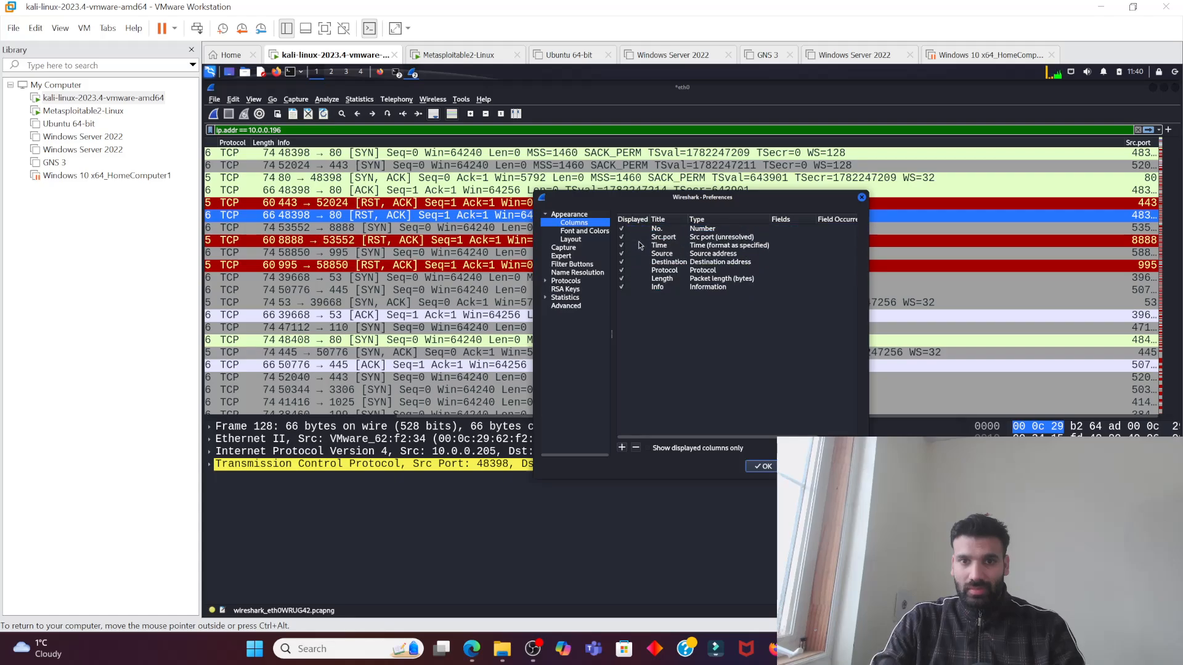
left_click(771, 463)
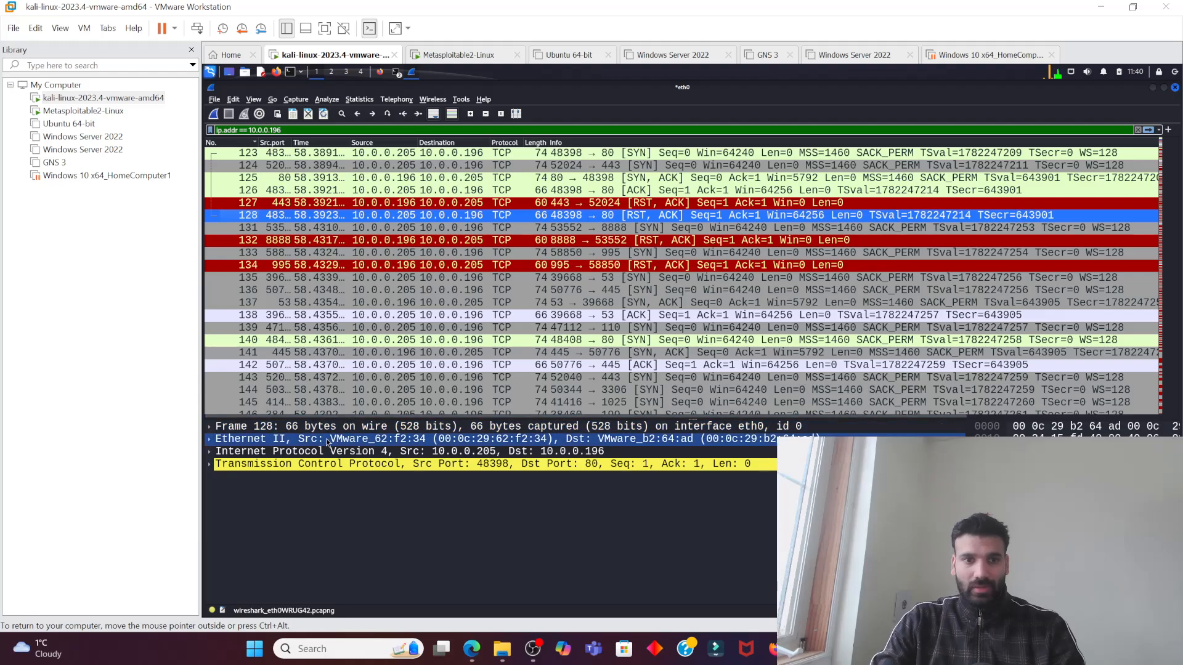
Hide the Time column from the packet list through the column preferences
left_click_drag(385, 413, 202, 419)
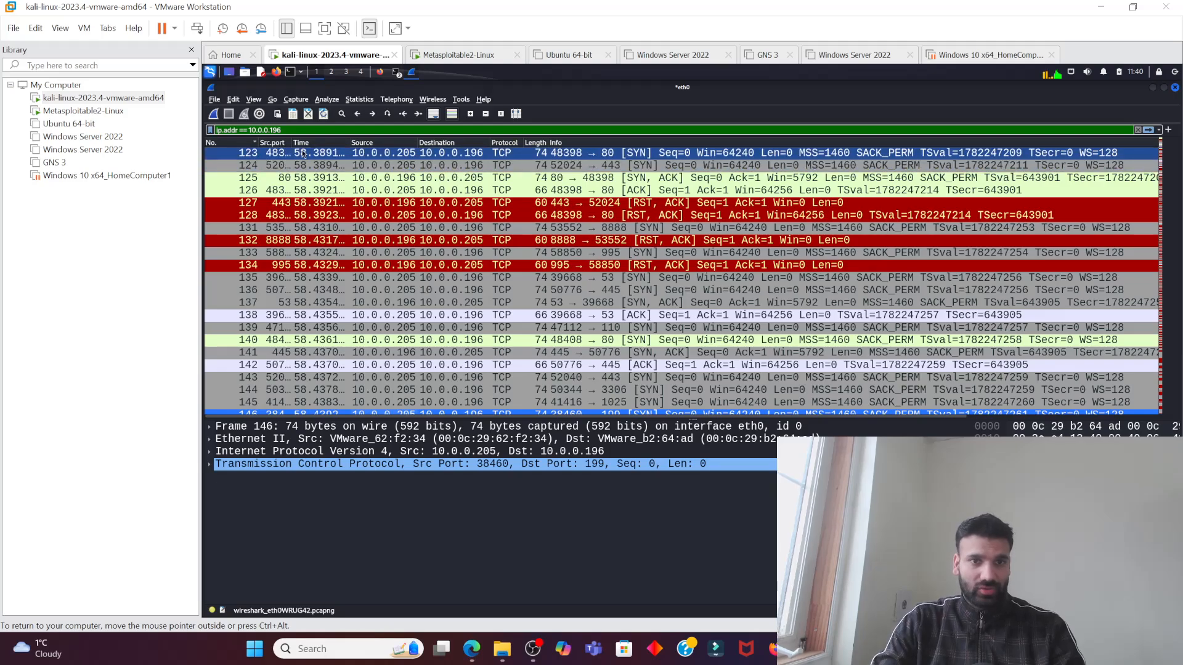
left_click(233, 99)
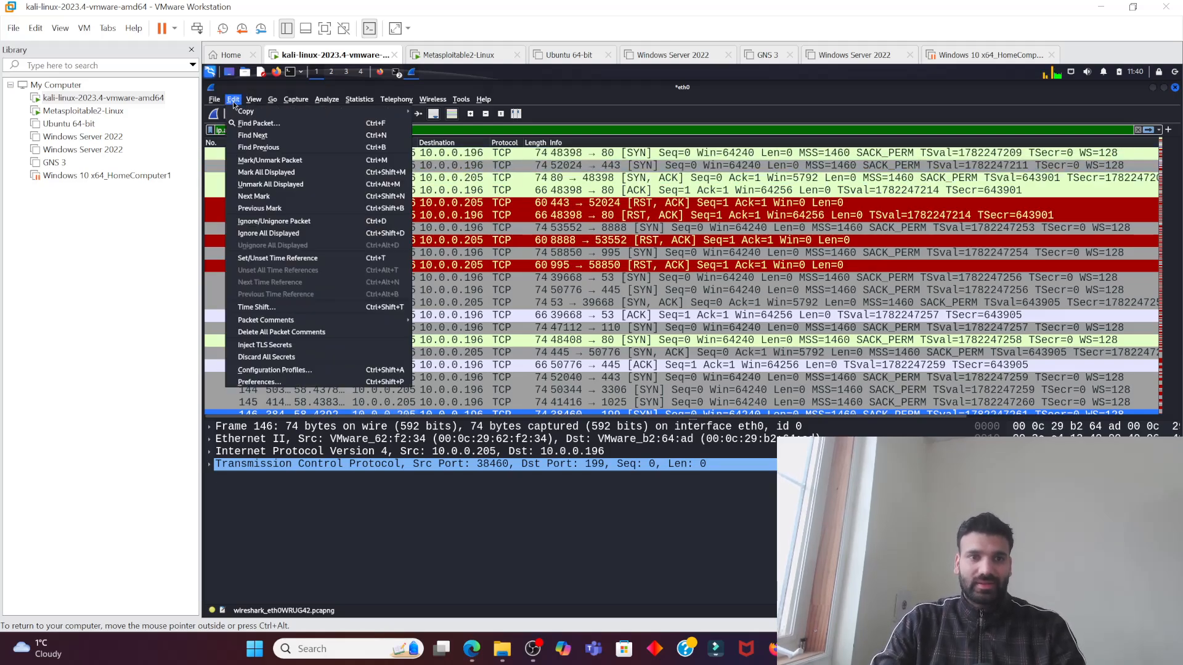
left_click(266, 381)
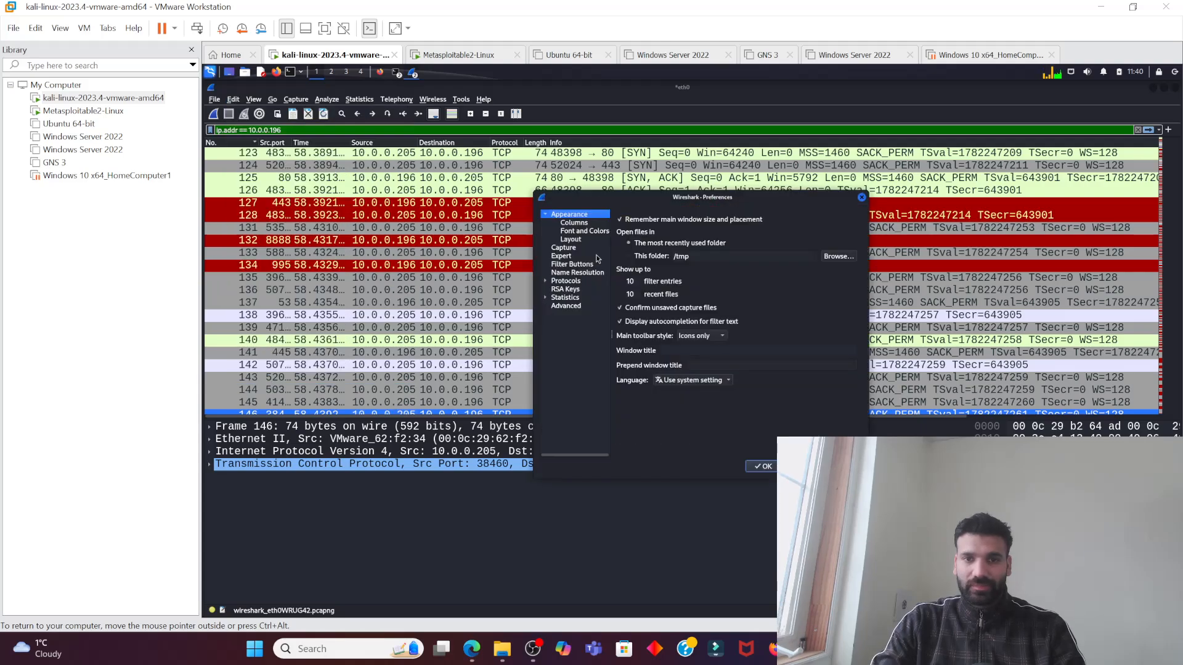
left_click(574, 224)
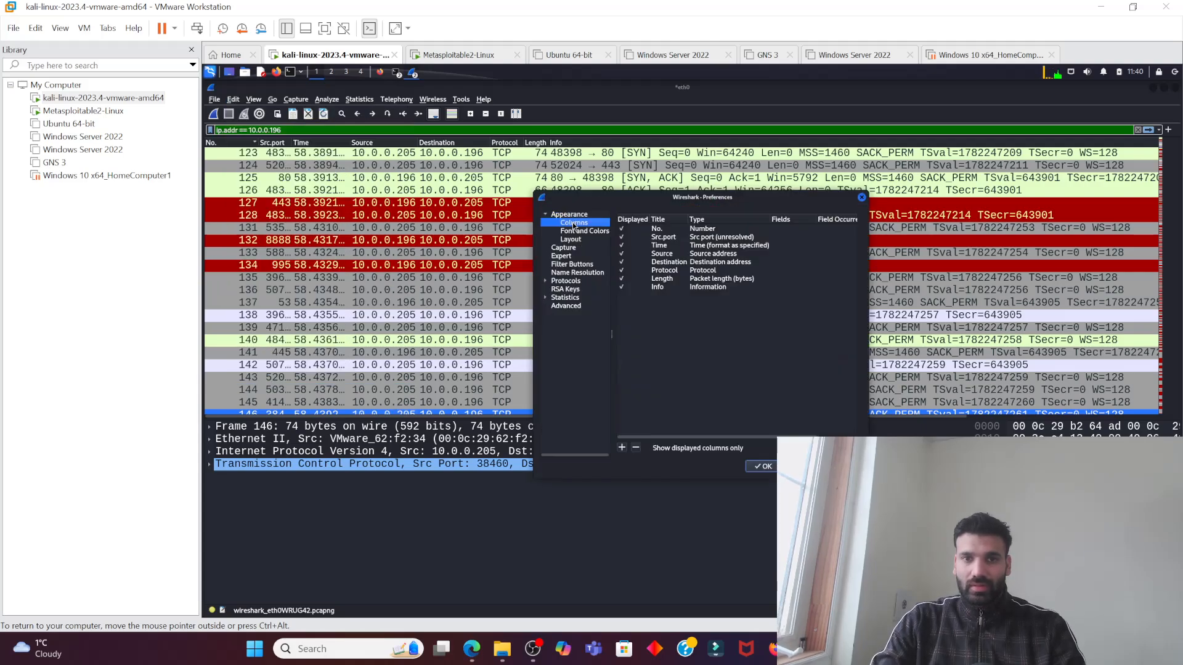
left_click(621, 246)
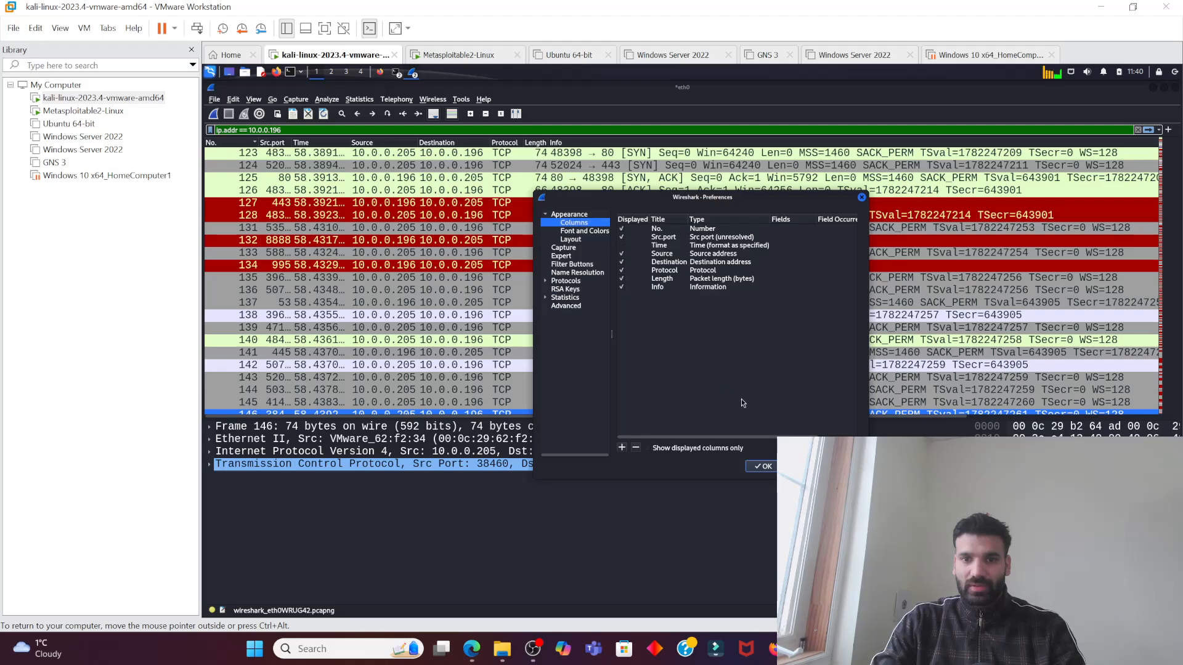
left_click(764, 467)
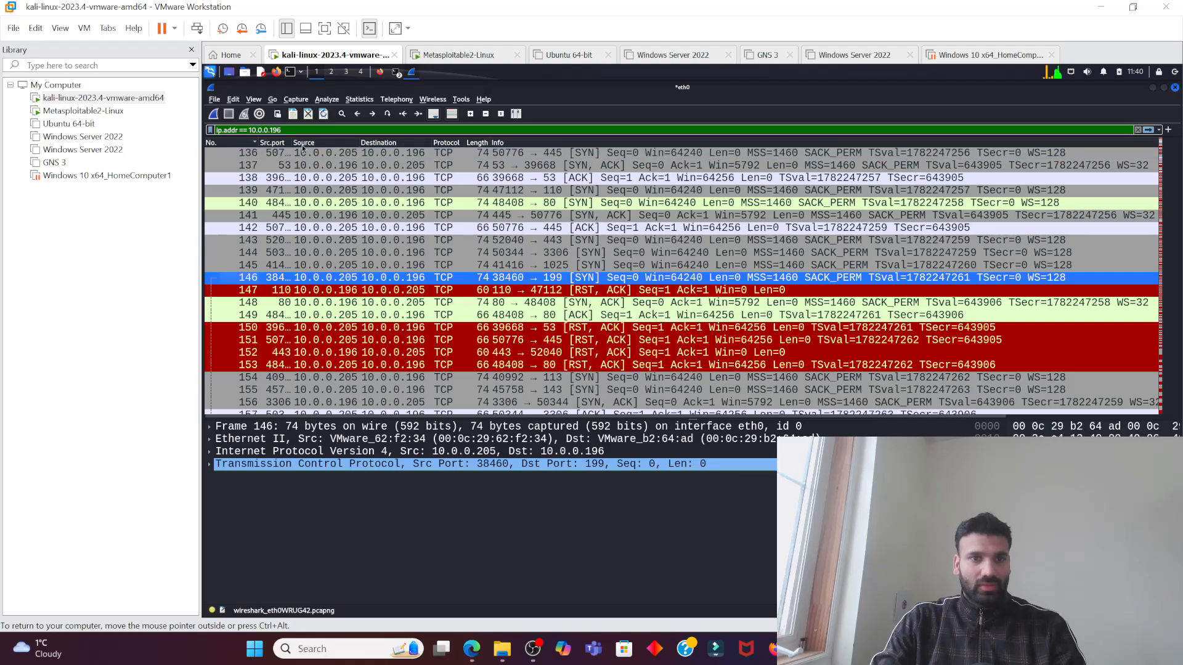
Fit the Src.port column's width to its full port numbers, and switch to another configuration profile and back to the customised one
double_click(293, 142)
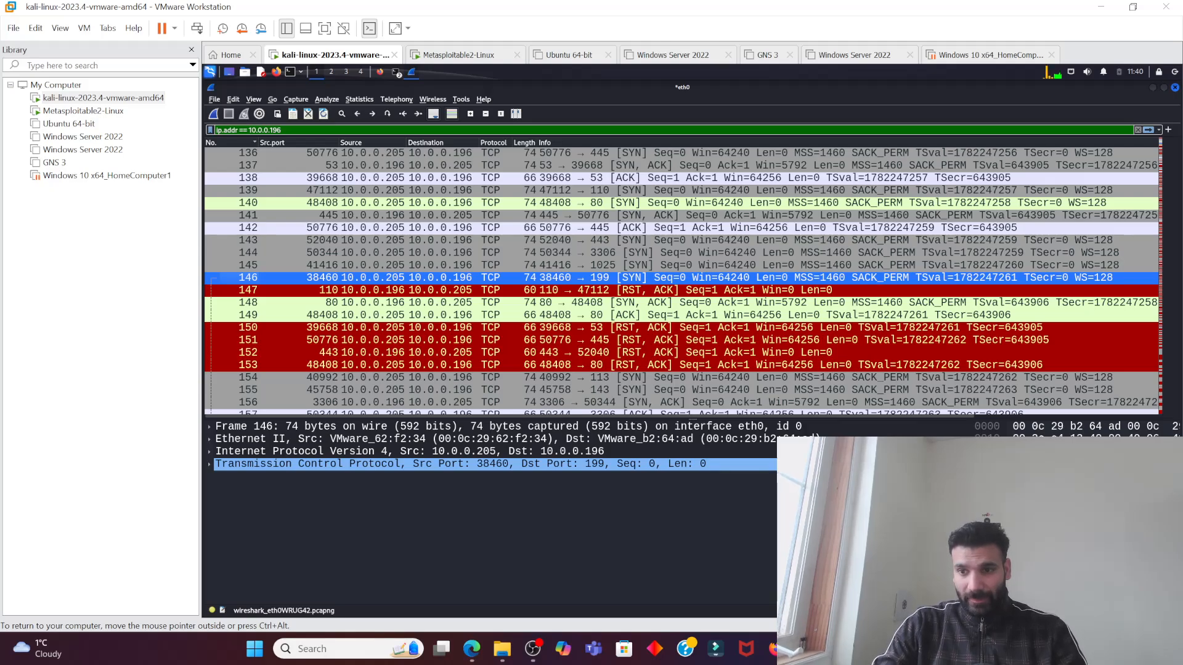
left_click(1145, 558)
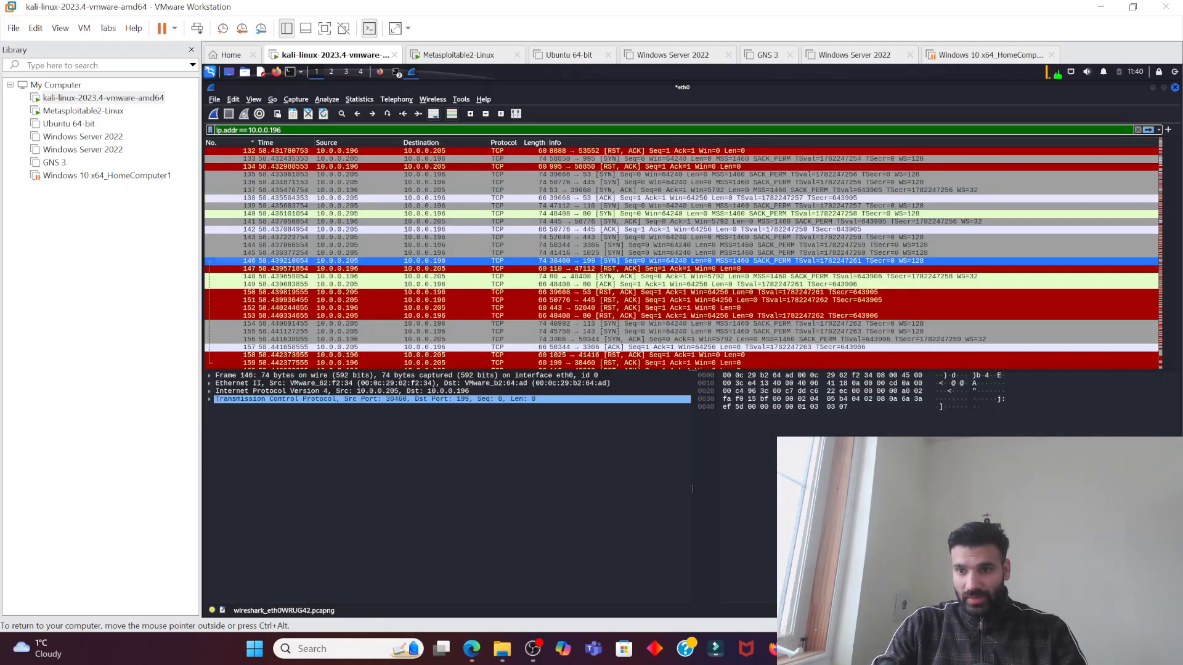
left_click(1144, 568)
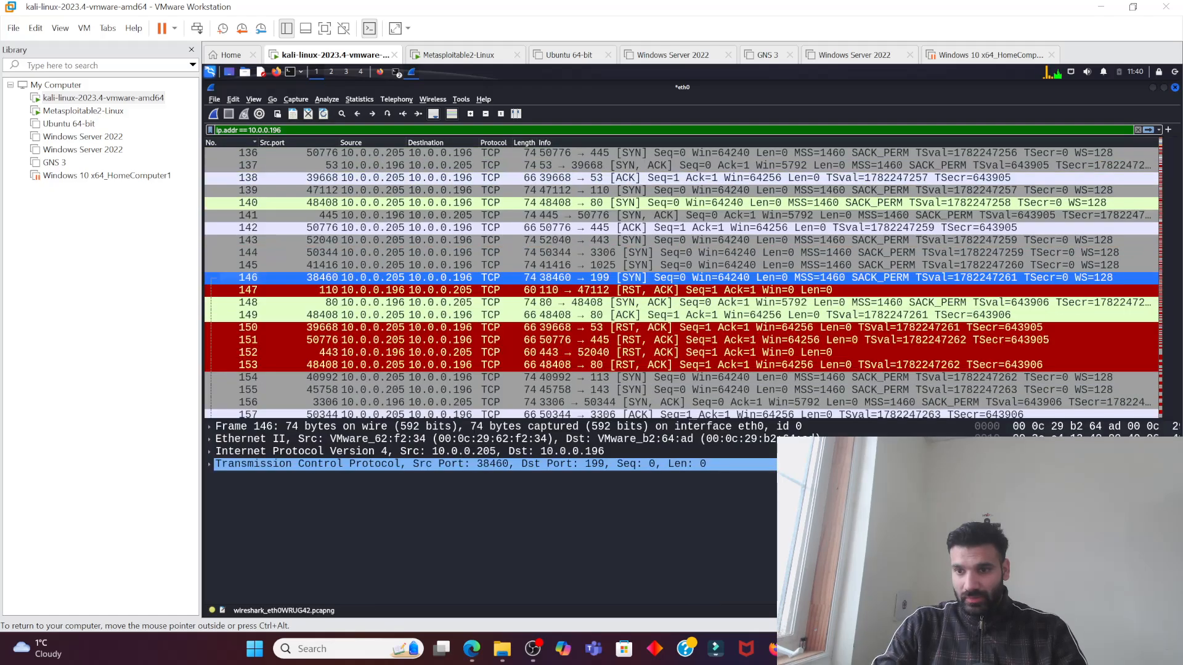
Create a new personal configuration profile named SOC_ANALYST and apply it
left_click(1141, 548)
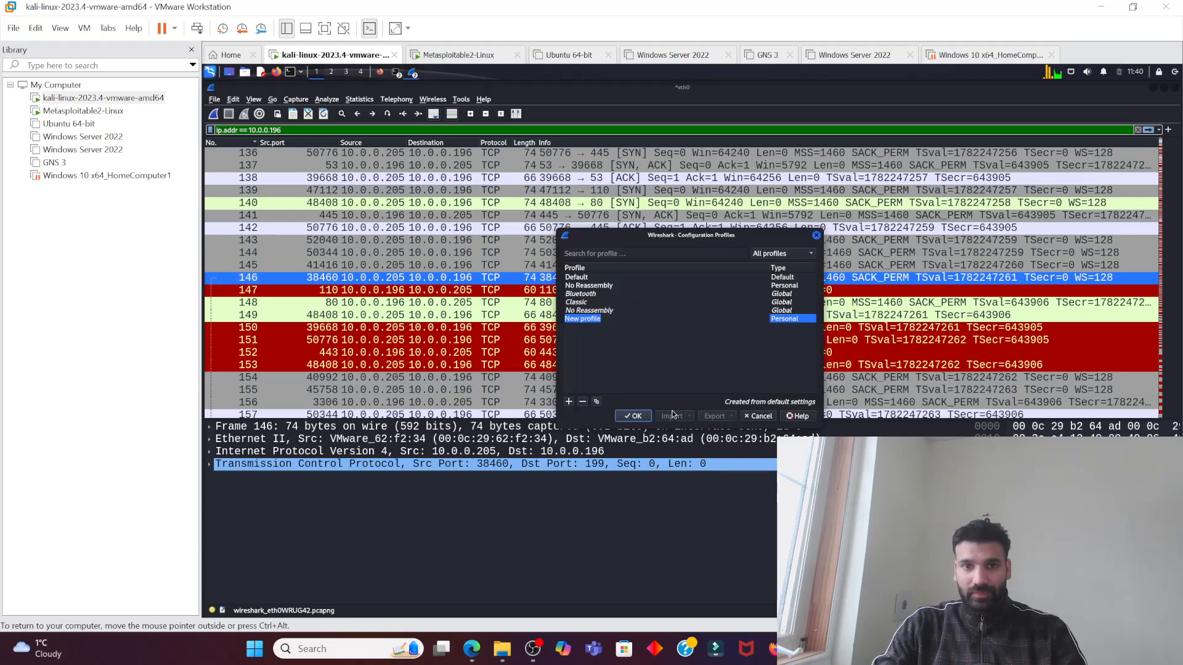
type("S")
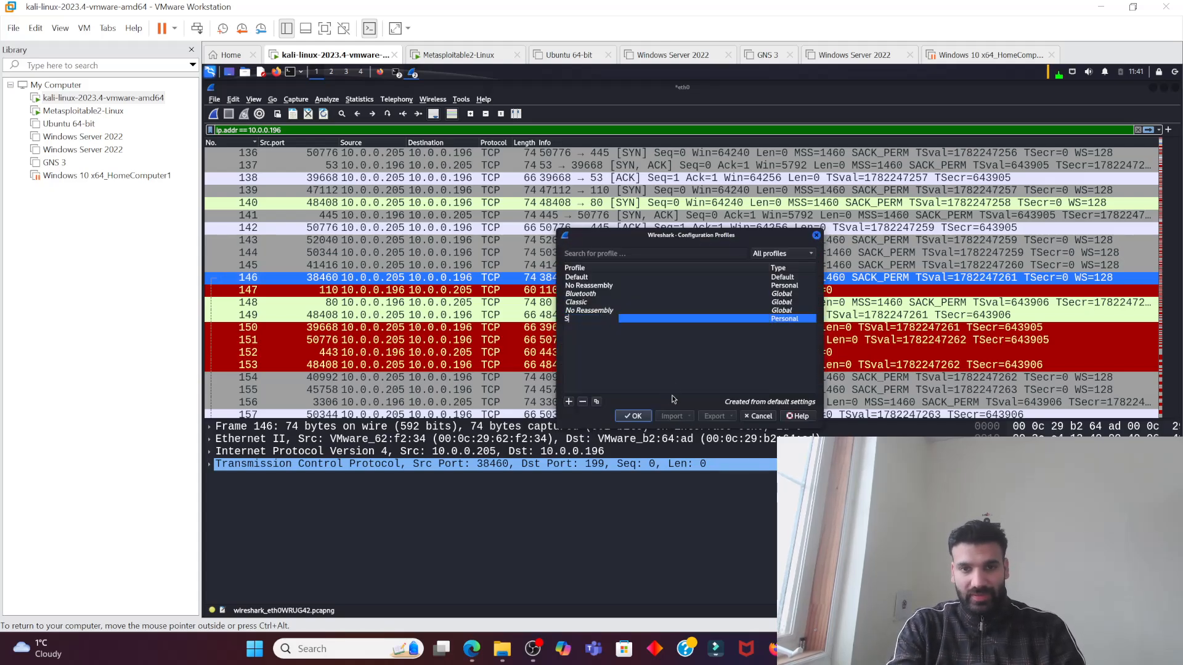
type("OC_ANALYST")
key("Return")
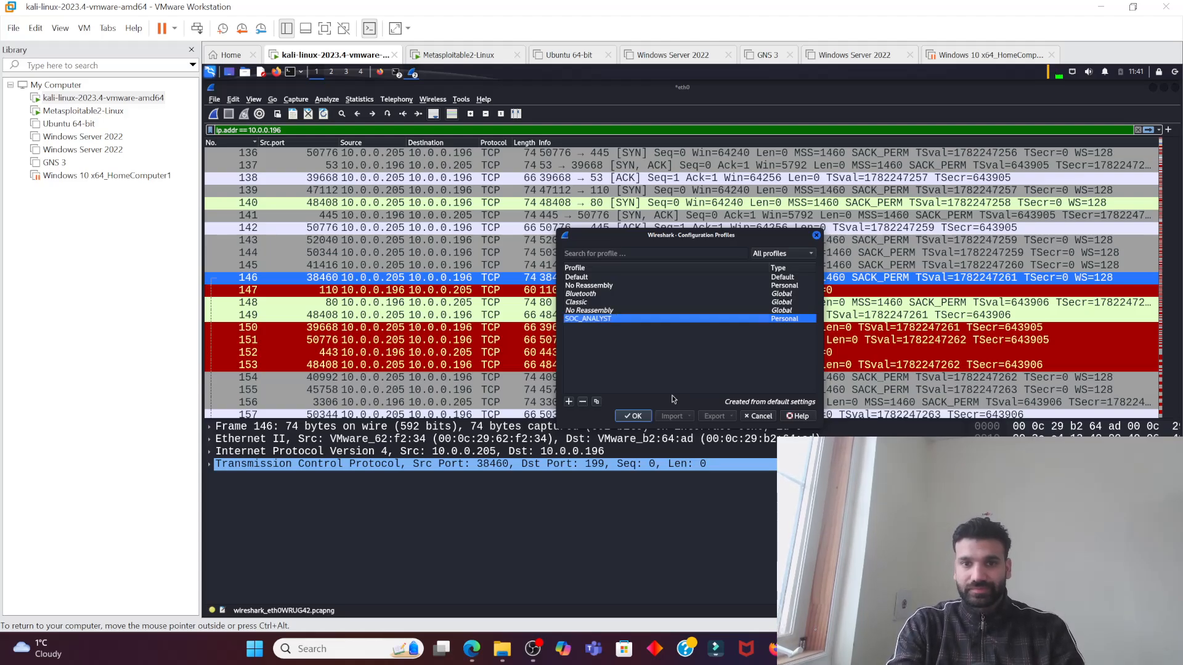
left_click(633, 416)
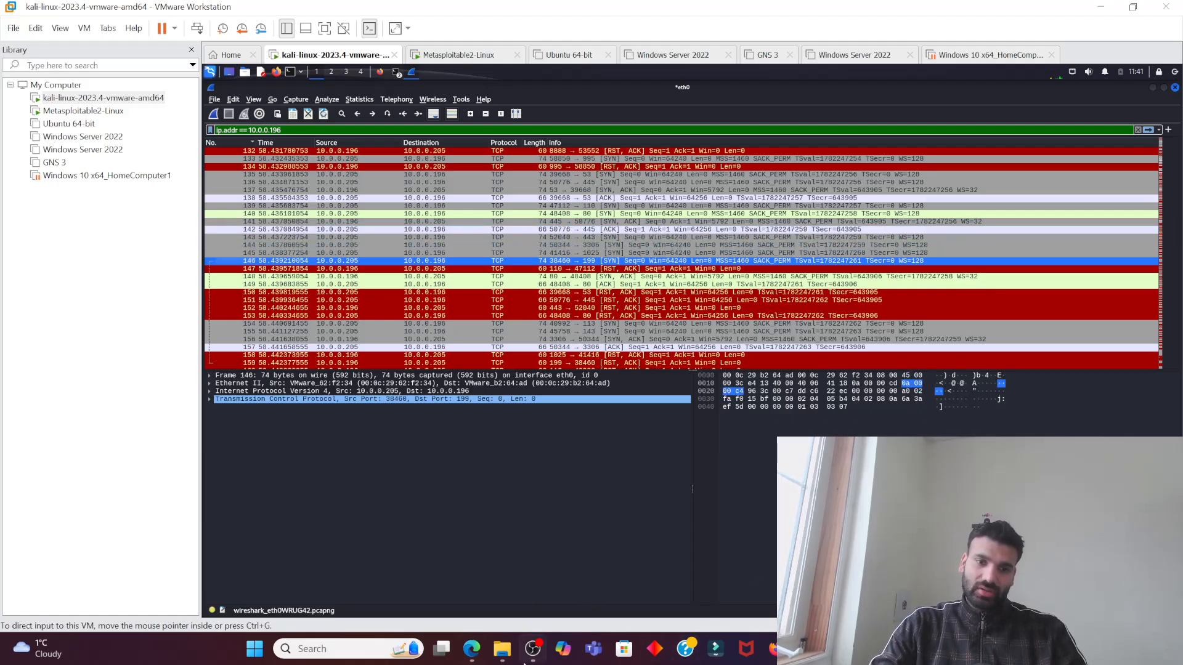
mouse_move(472, 660)
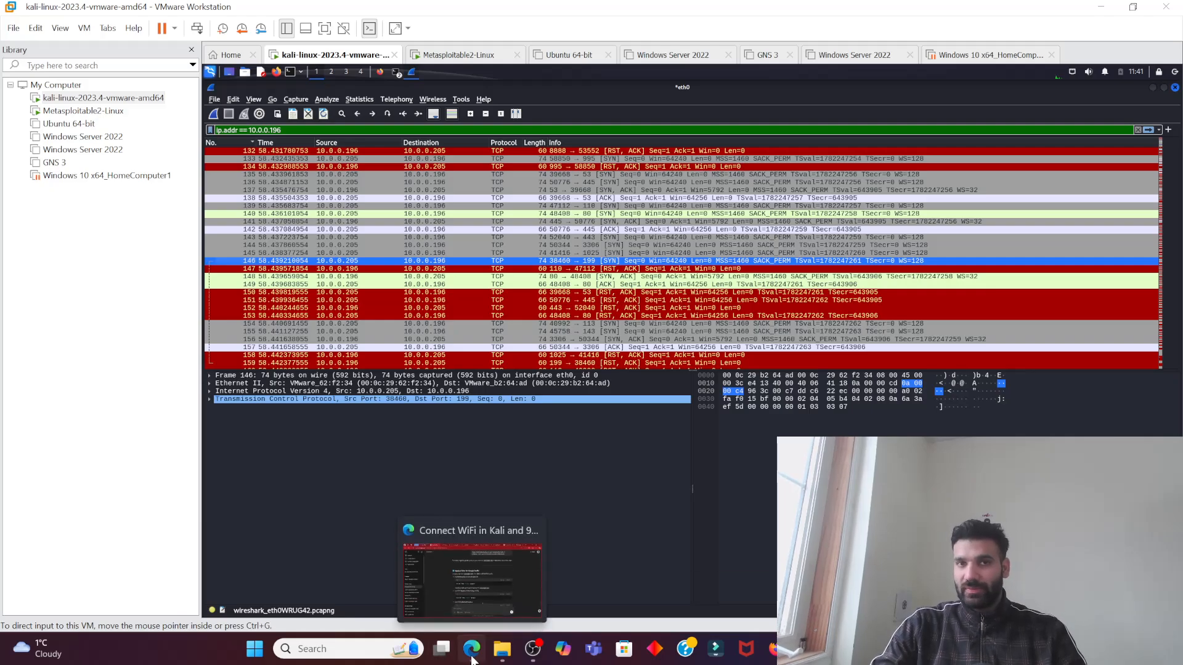